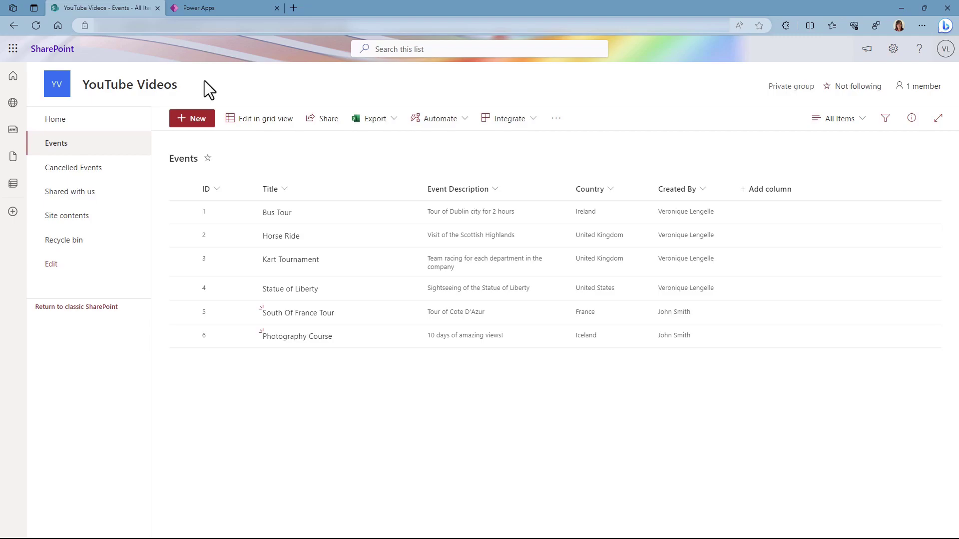
- Review the columns and items of the Events and Cancelled Events lists
{"action": "left_click", "coordinate": [119, 172]}
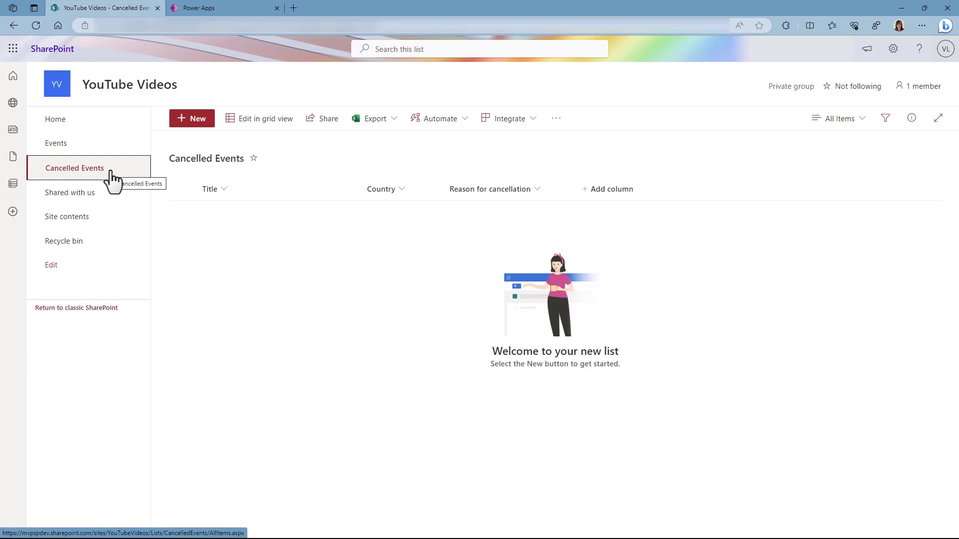
{"action": "left_click", "coordinate": [111, 144]}
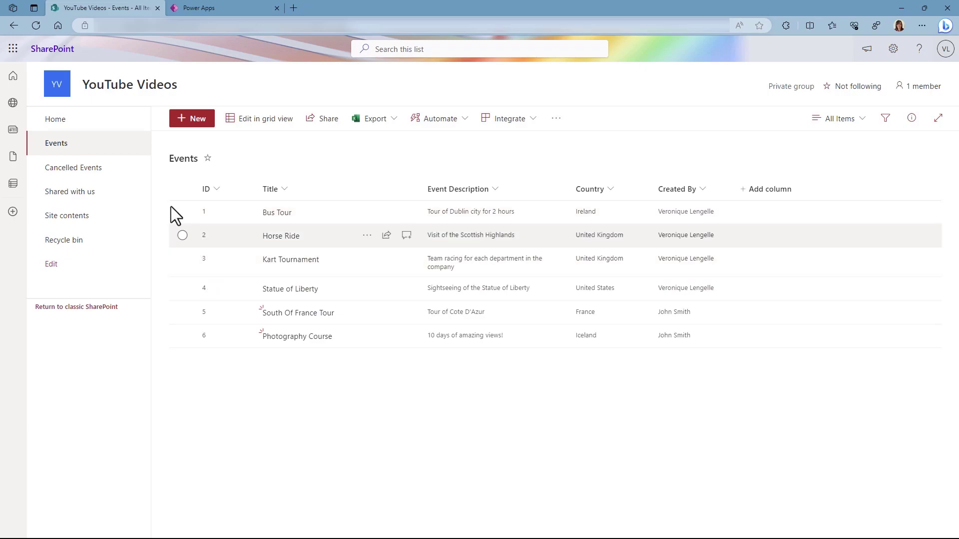
{"action": "left_click", "coordinate": [115, 170]}
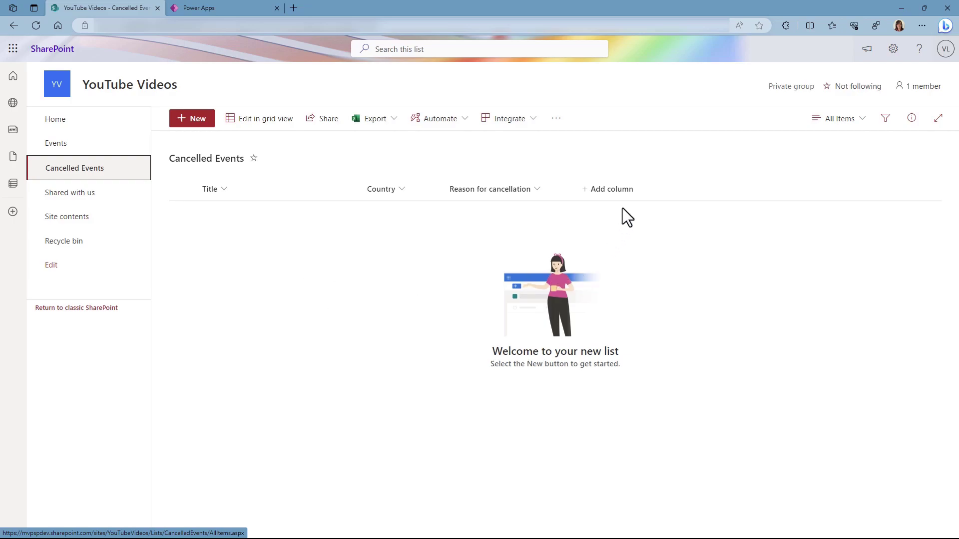
- Start a new Lookup column in the Cancelled Events list and name it OriginalItemID
{"action": "left_click", "coordinate": [608, 189]}
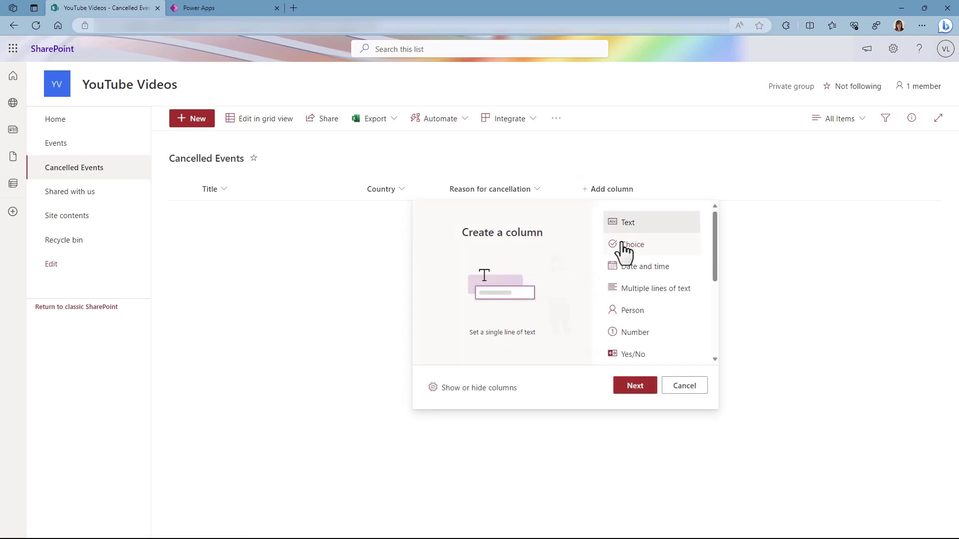
{"action": "scroll", "coordinate": [660, 294], "scroll_direction": "down", "scroll_amount": 3}
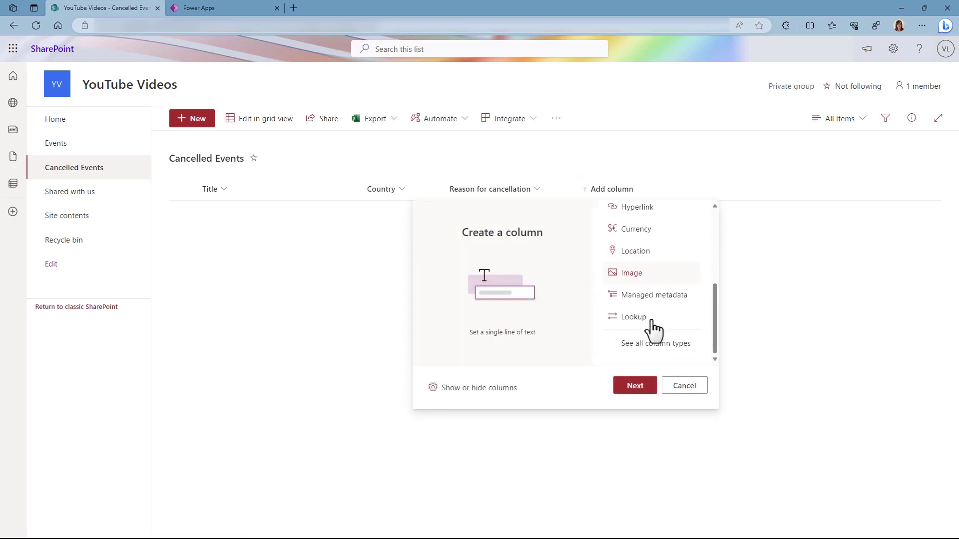
{"action": "left_click", "coordinate": [636, 325]}
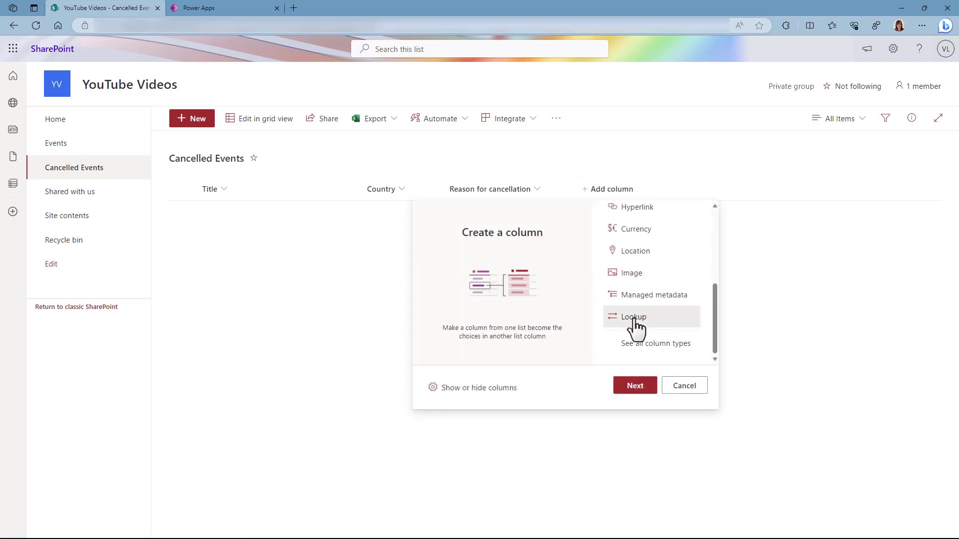
{"action": "left_click", "coordinate": [635, 387]}
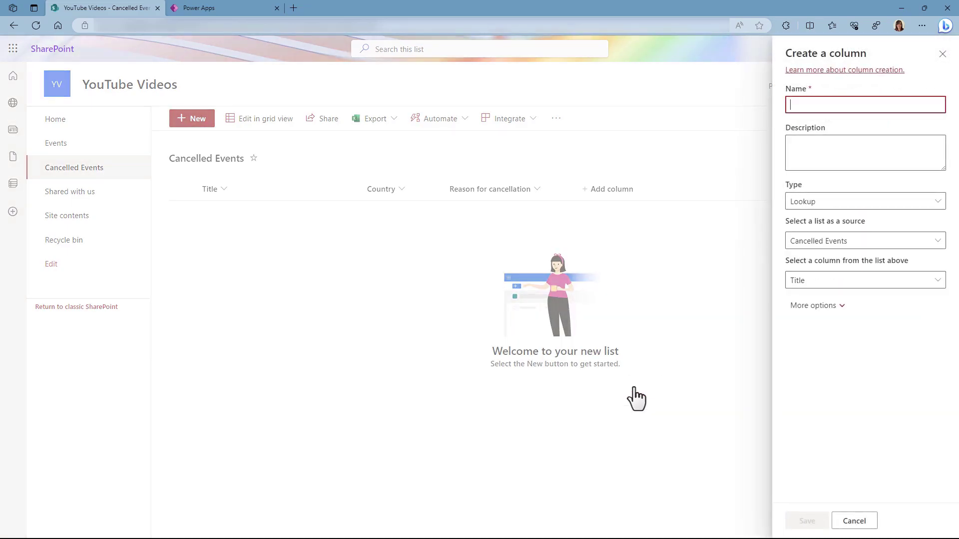
{"action": "type", "text": "OriginalItemID"}
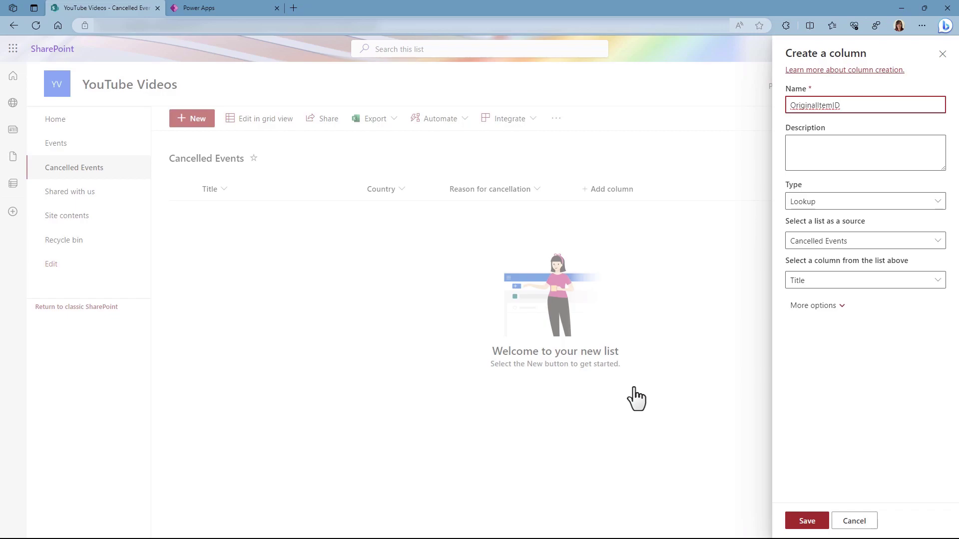
- Set the column's source list to Events and its source column to ID, and save the column
{"action": "left_click", "coordinate": [877, 242]}
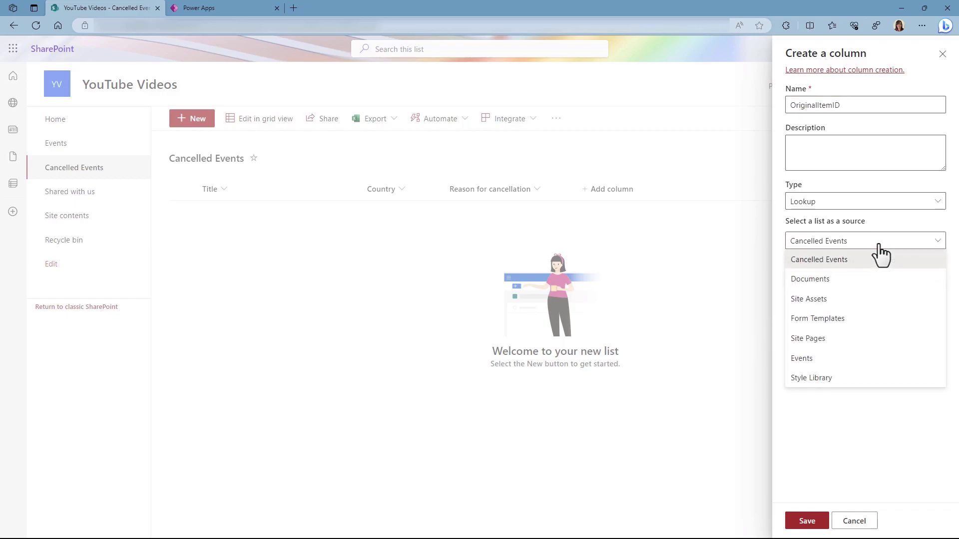
{"action": "left_click", "coordinate": [847, 359]}
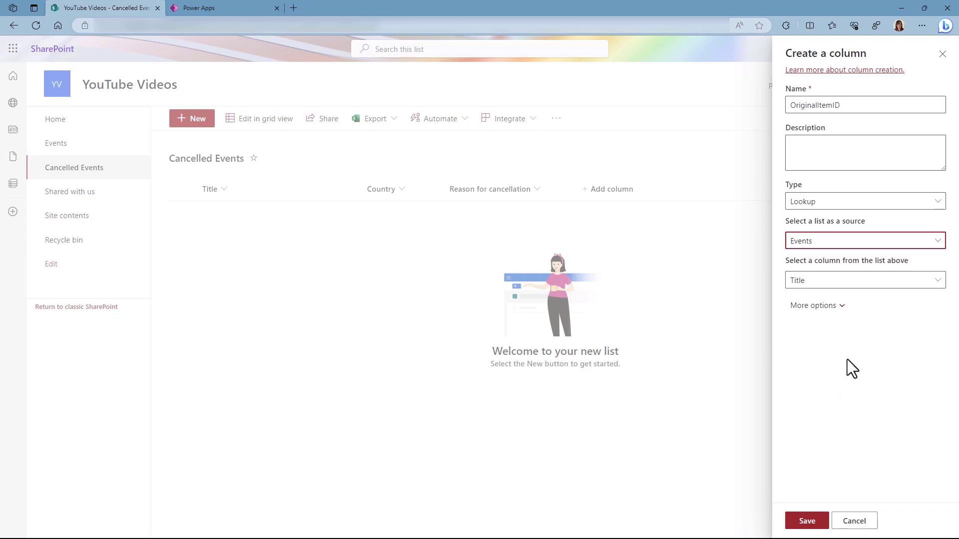
{"action": "left_click", "coordinate": [857, 283]}
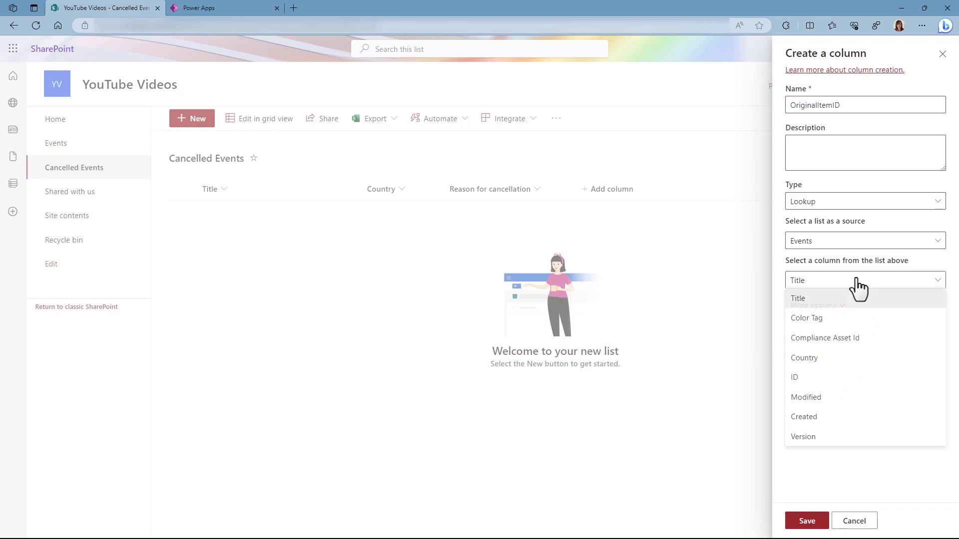
{"action": "left_click", "coordinate": [831, 378]}
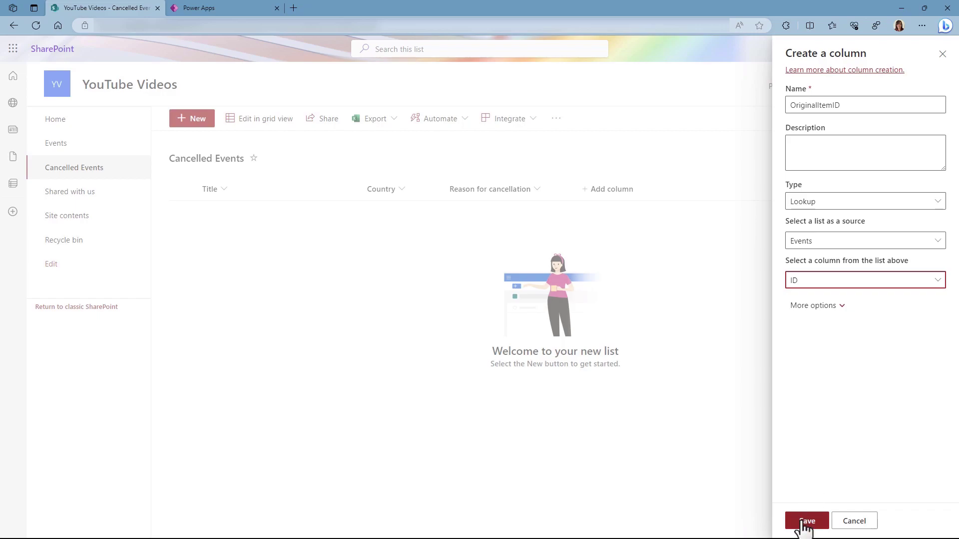
{"action": "left_click", "coordinate": [804, 522]}
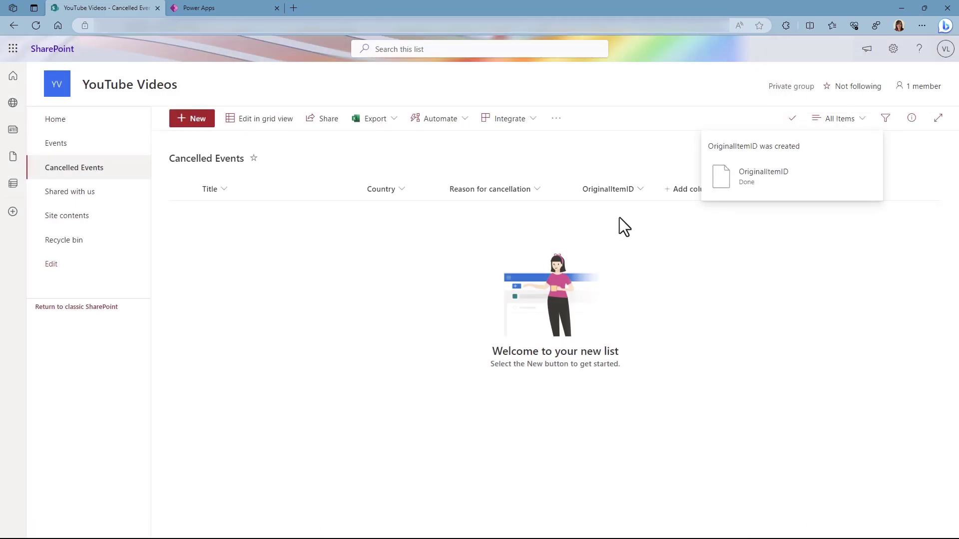
- Switch to Power Apps and examine the forms on the New Event Screen and the Cancel Event Screen
{"action": "left_click", "coordinate": [221, 9]}
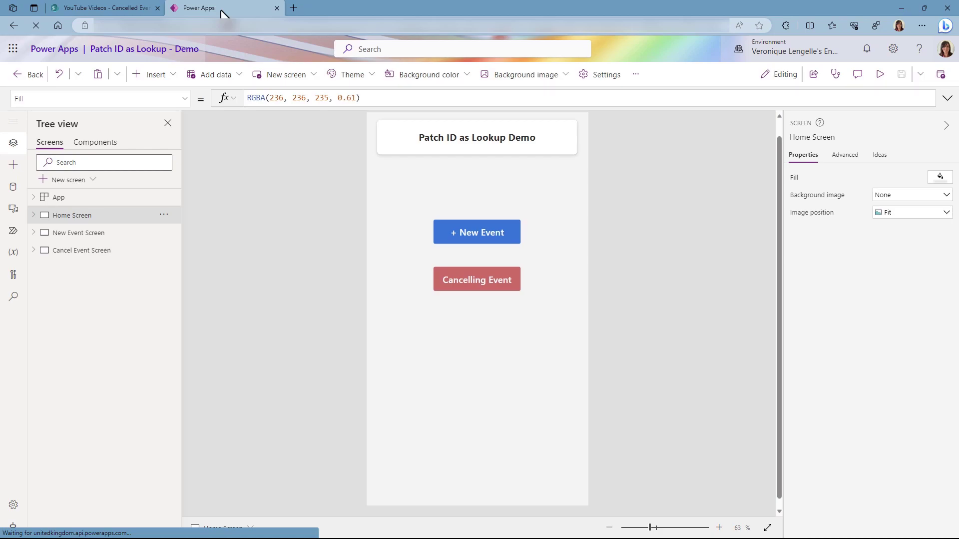
{"action": "left_click", "coordinate": [117, 236]}
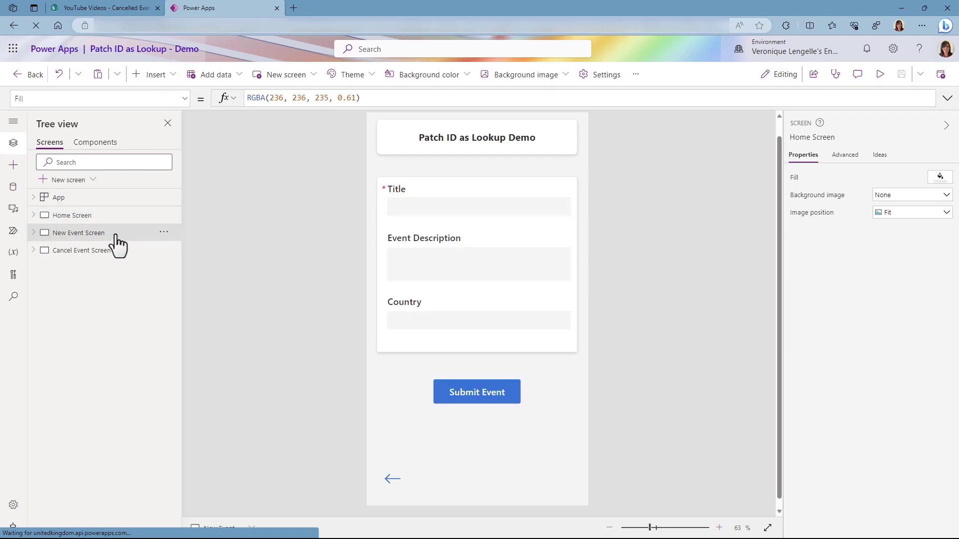
{"action": "left_click", "coordinate": [555, 344]}
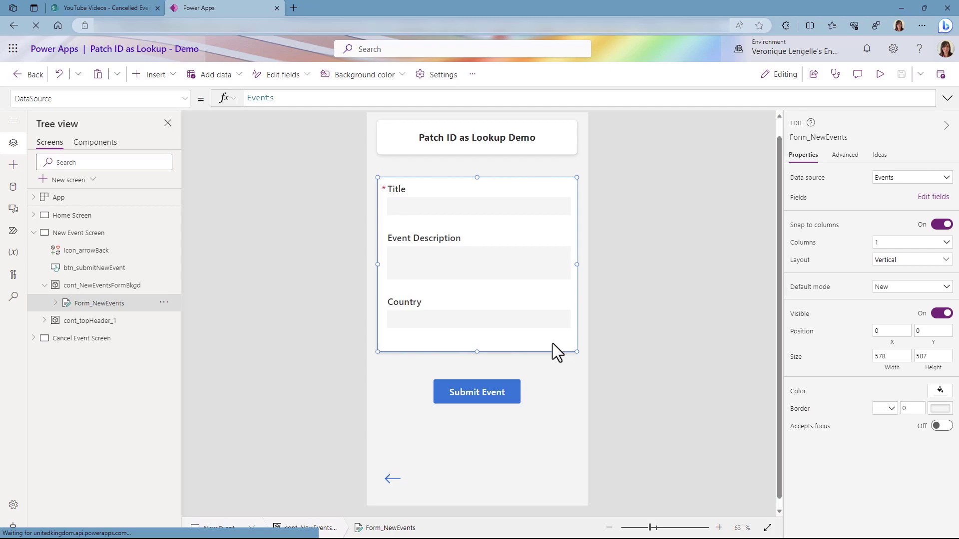
{"action": "left_click", "coordinate": [128, 339]}
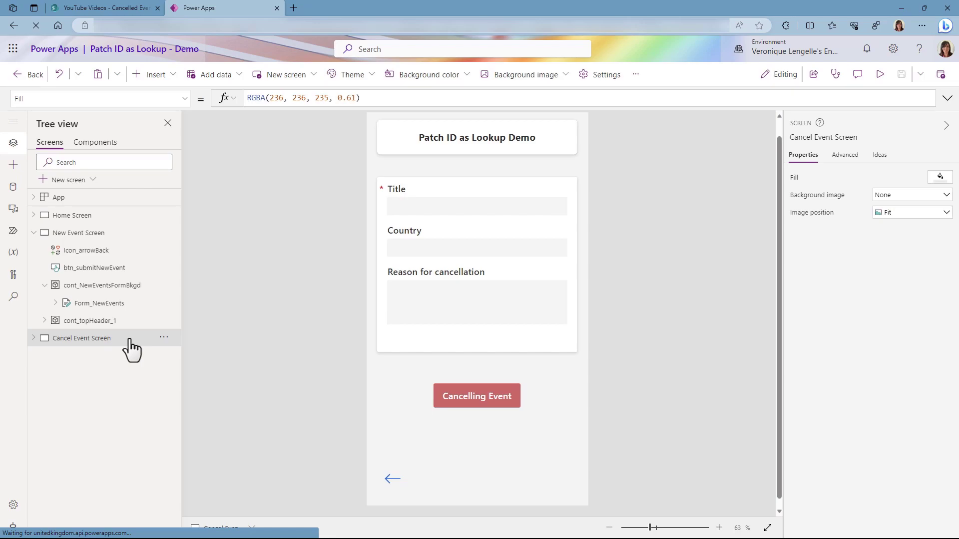
{"action": "left_click", "coordinate": [549, 343]}
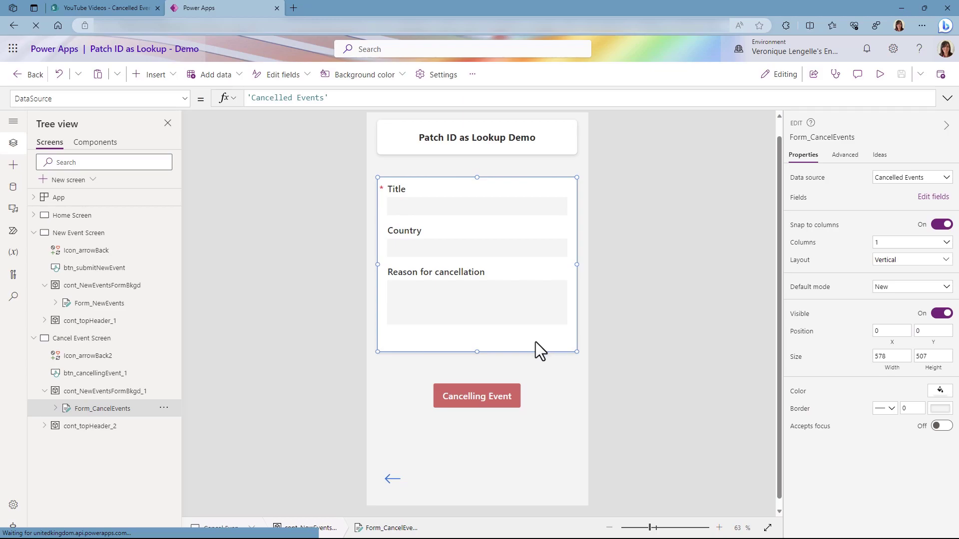
- Refresh the Cancelled Events data source and return to the app's screen structure
{"action": "left_click", "coordinate": [14, 187]}
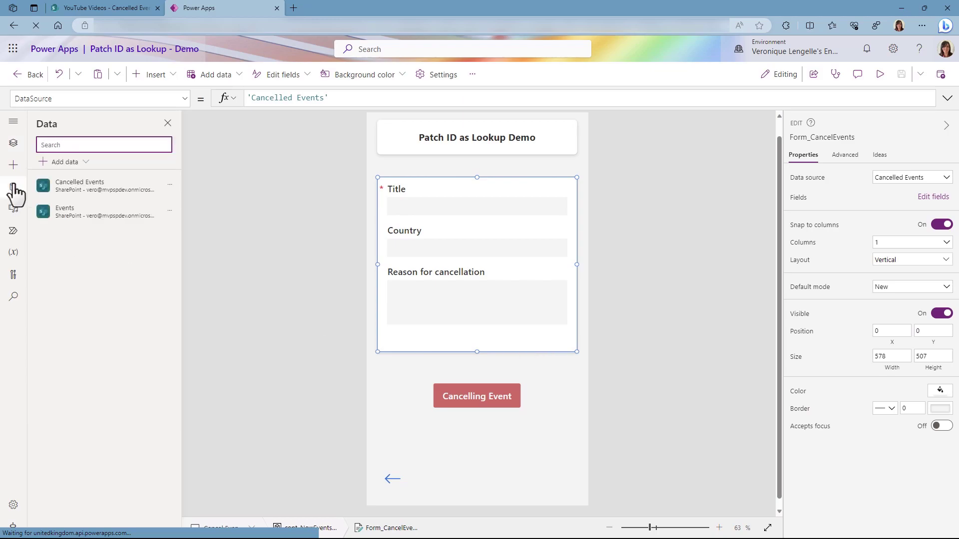
{"action": "left_click", "coordinate": [169, 186]}
{"action": "left_click", "coordinate": [196, 231]}
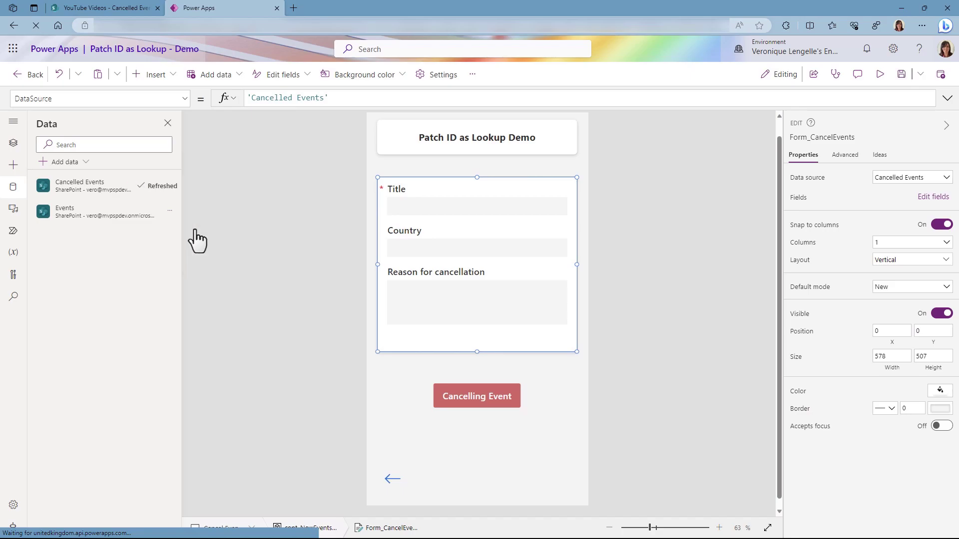
{"action": "left_click", "coordinate": [14, 145]}
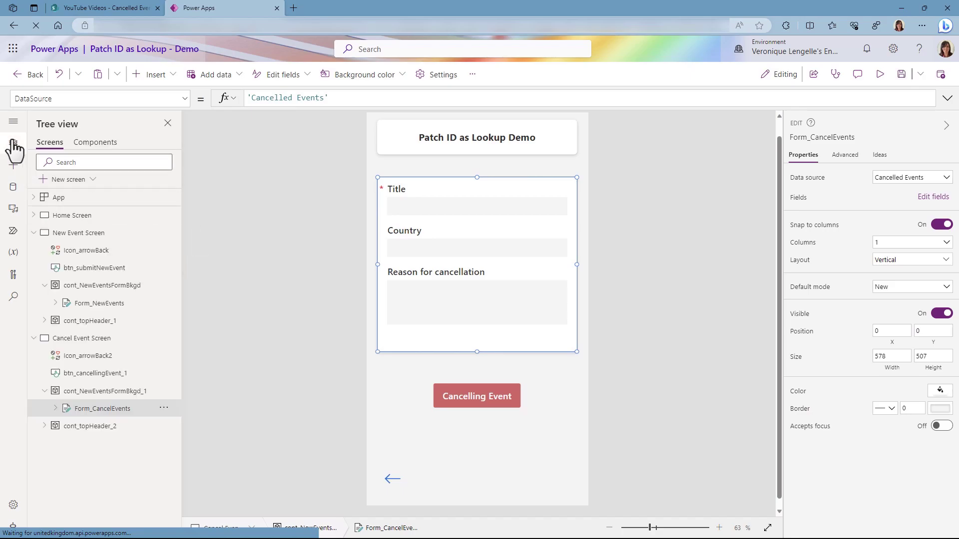
- Inspect the Title, Country and Reason for cancellation cards in the cancel event form
{"action": "left_click", "coordinate": [545, 209]}
{"action": "left_click", "coordinate": [547, 250]}
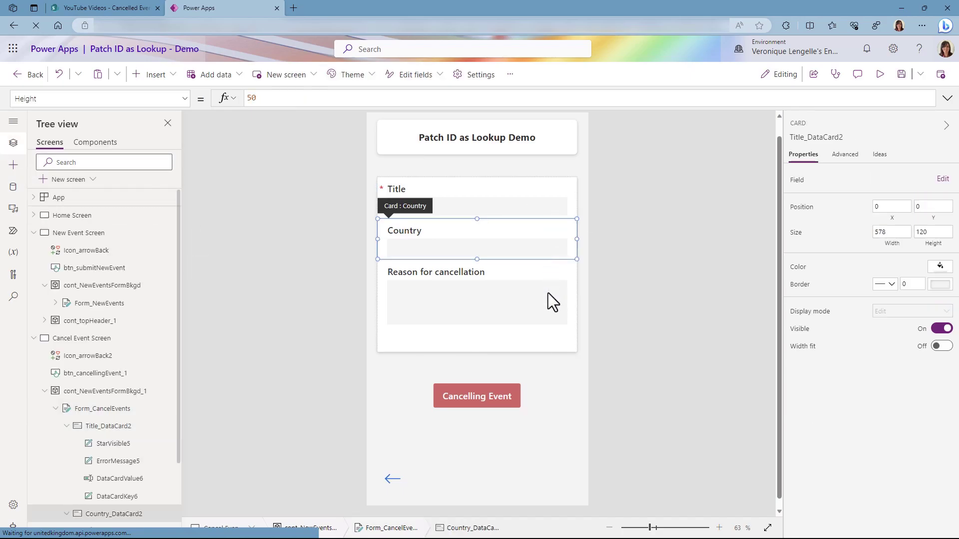
{"action": "left_click", "coordinate": [547, 307]}
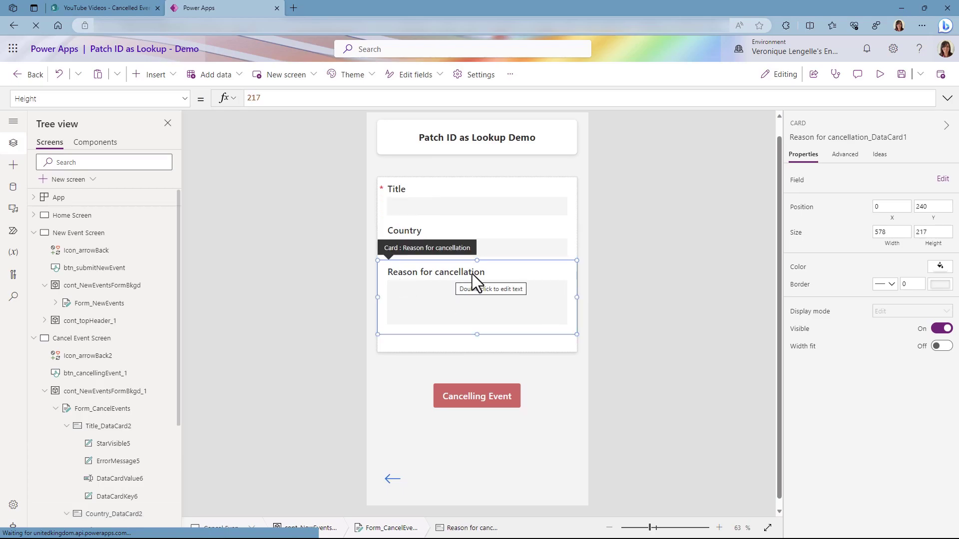
{"action": "left_click", "coordinate": [538, 205]}
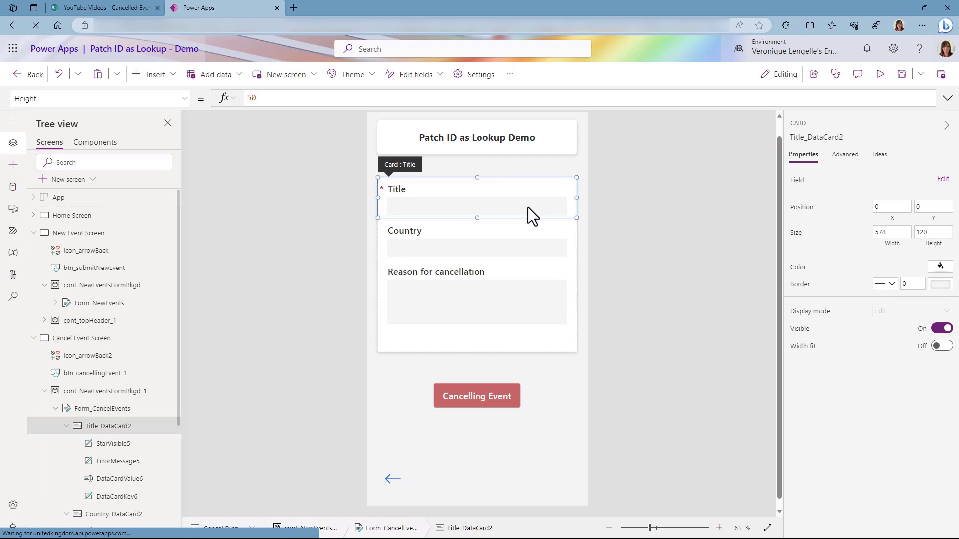
{"action": "left_click", "coordinate": [528, 208]}
{"action": "left_click", "coordinate": [526, 257]}
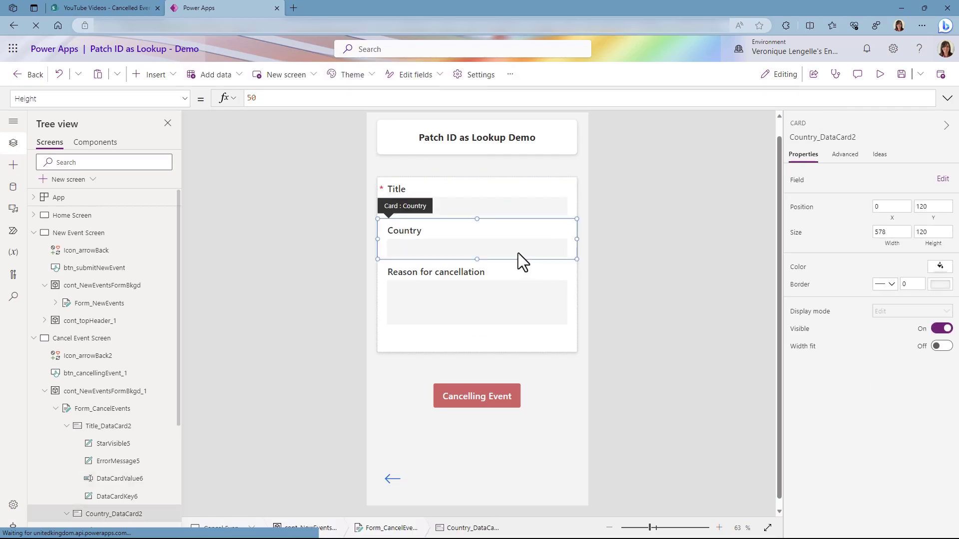
{"action": "left_click", "coordinate": [518, 253]}
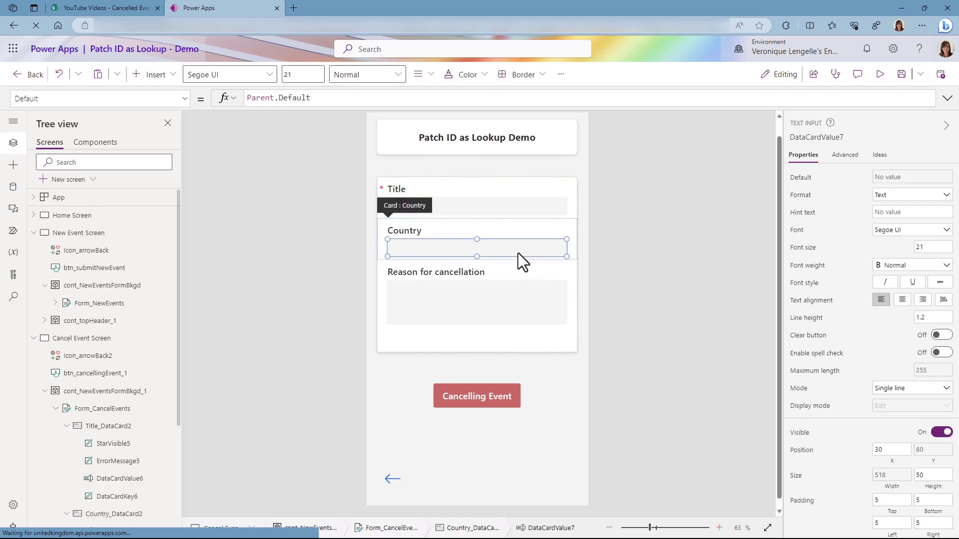
- Delete the text input from the Title card of the cancel event form
{"action": "left_click", "coordinate": [530, 209]}
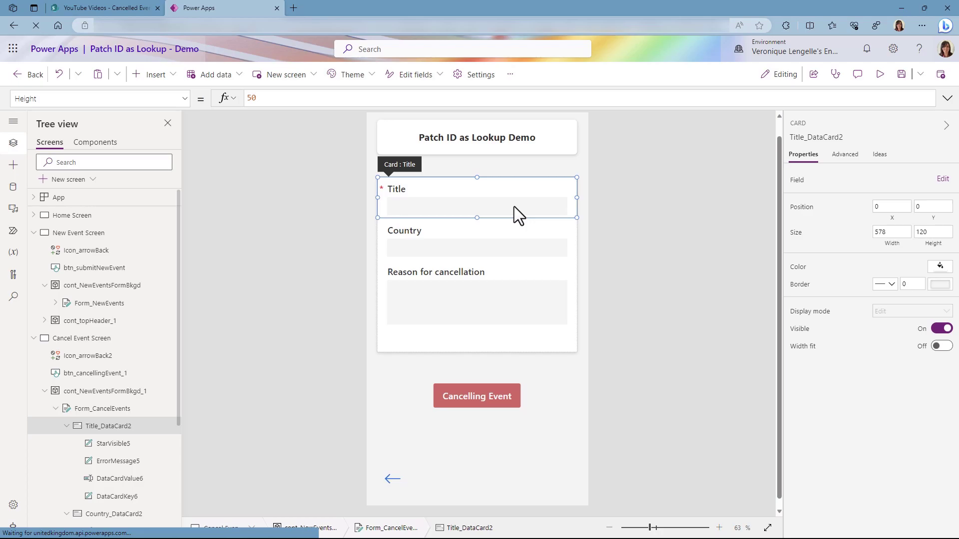
{"action": "left_click", "coordinate": [500, 208]}
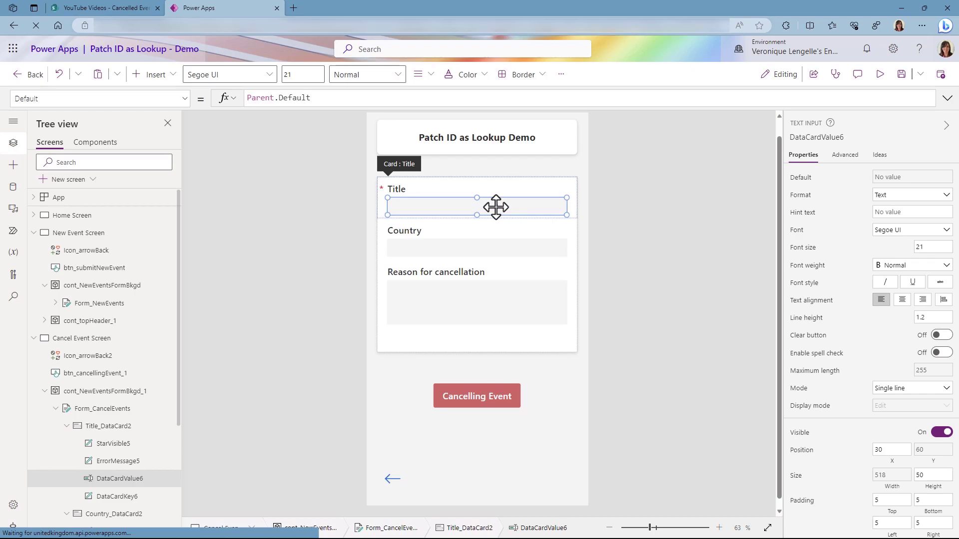
{"action": "key", "text": "Delete"}
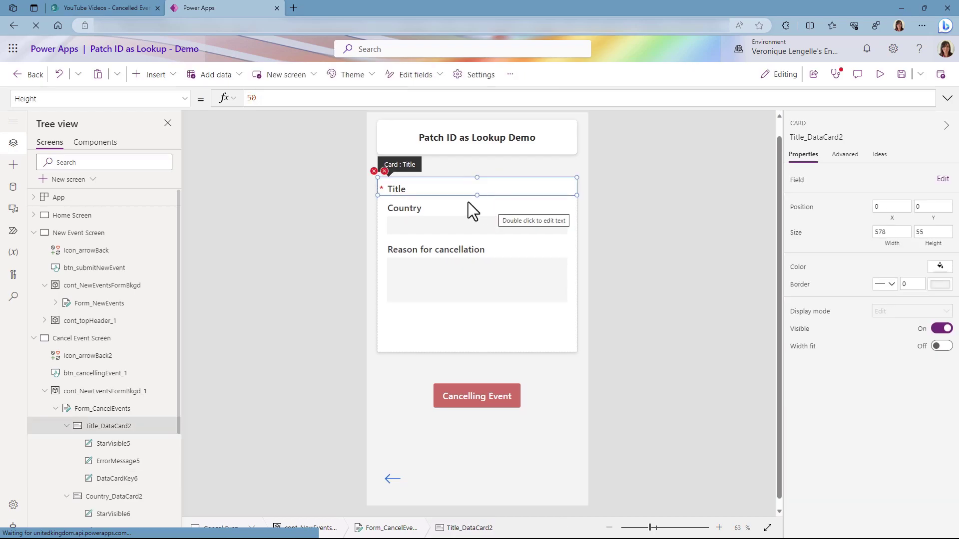
- Clear the Y formula of the Title card's error message and the Update formula of the Title card
{"action": "left_click", "coordinate": [392, 175]}
{"action": "left_click", "coordinate": [403, 189]}
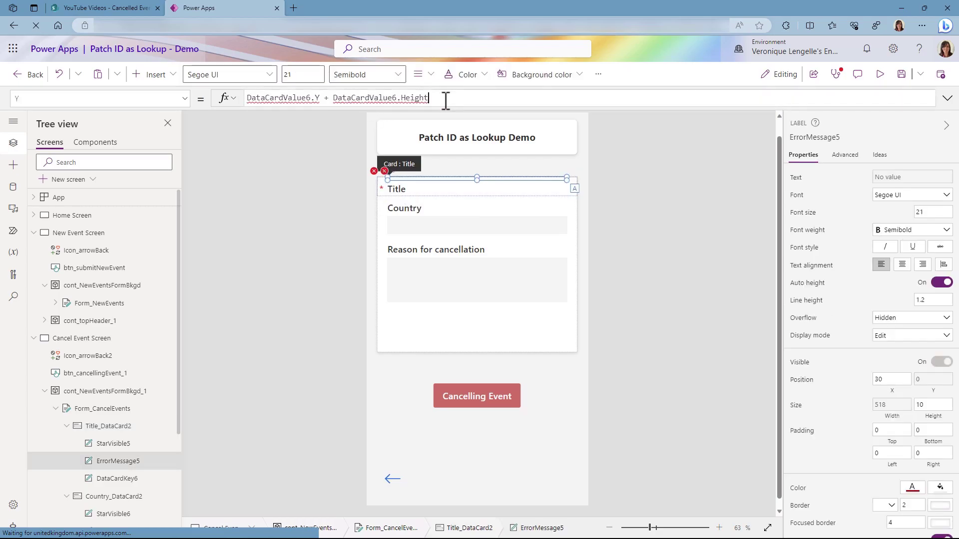
{"action": "left_click_drag", "start_coordinate": [379, 99], "coordinate": [244, 98]}
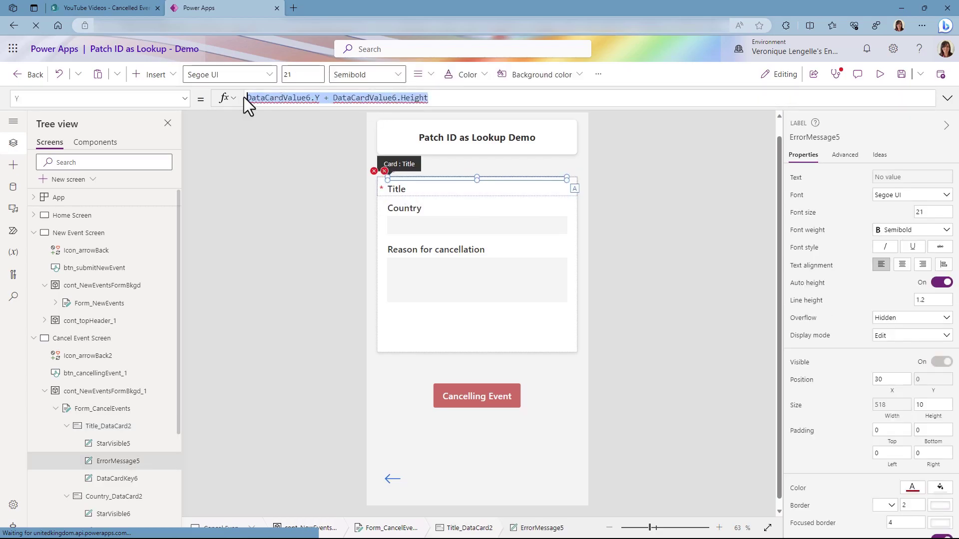
{"action": "key", "text": "BackSpace"}
{"action": "left_click", "coordinate": [374, 171]}
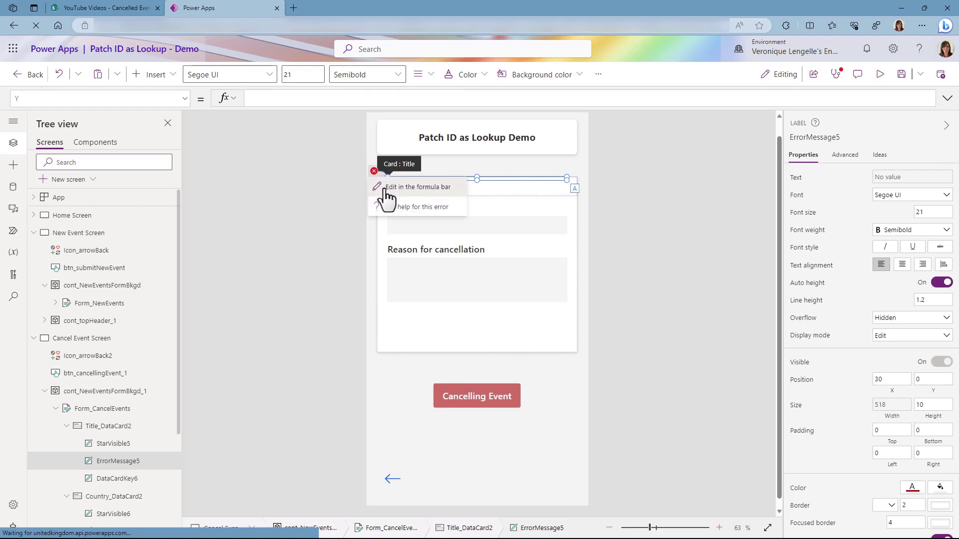
{"action": "left_click", "coordinate": [386, 191]}
{"action": "left_click_drag", "start_coordinate": [321, 100], "coordinate": [243, 98]}
{"action": "key", "text": "BackSpace"}
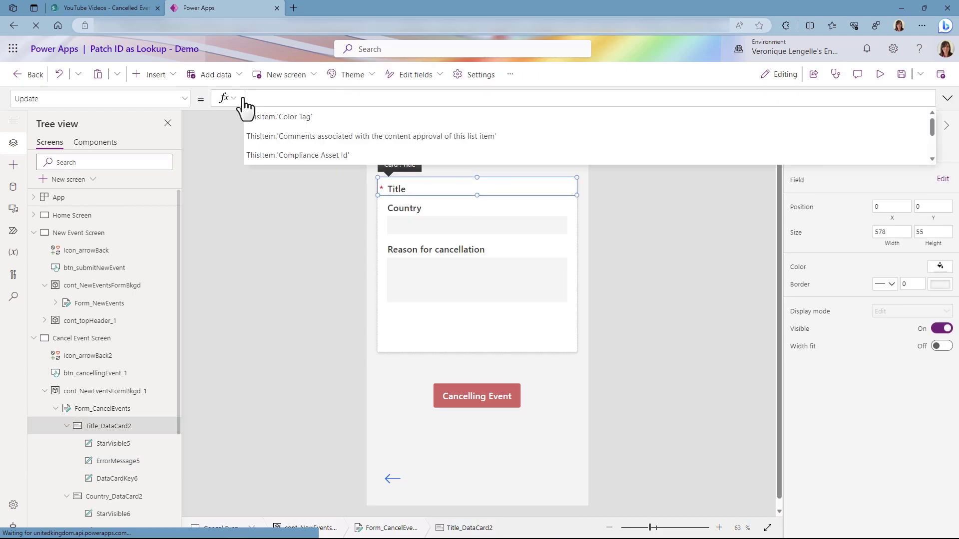
- Insert a combo box into the Title card and fit it below the Title label, about 527 wide and 54 high
{"action": "left_click", "coordinate": [113, 429]}
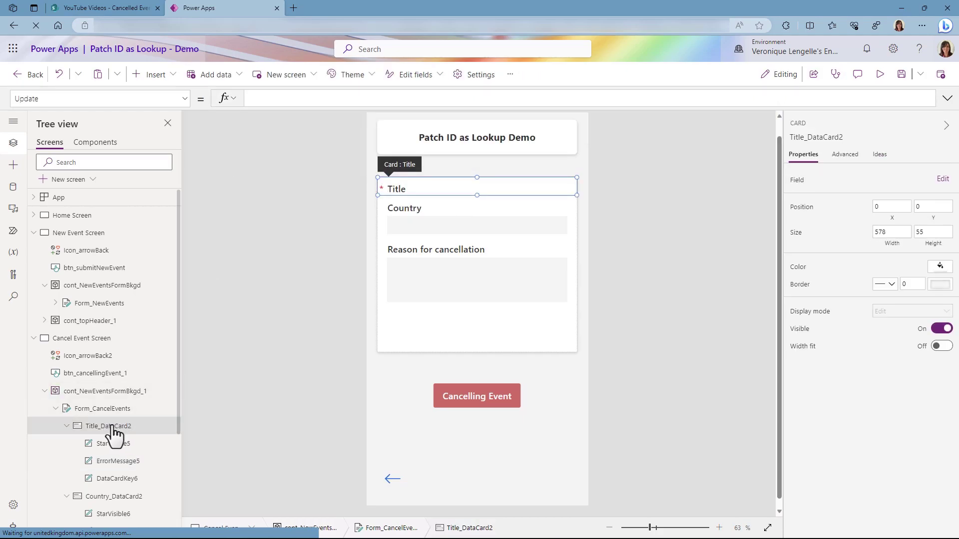
{"action": "left_click", "coordinate": [172, 75]}
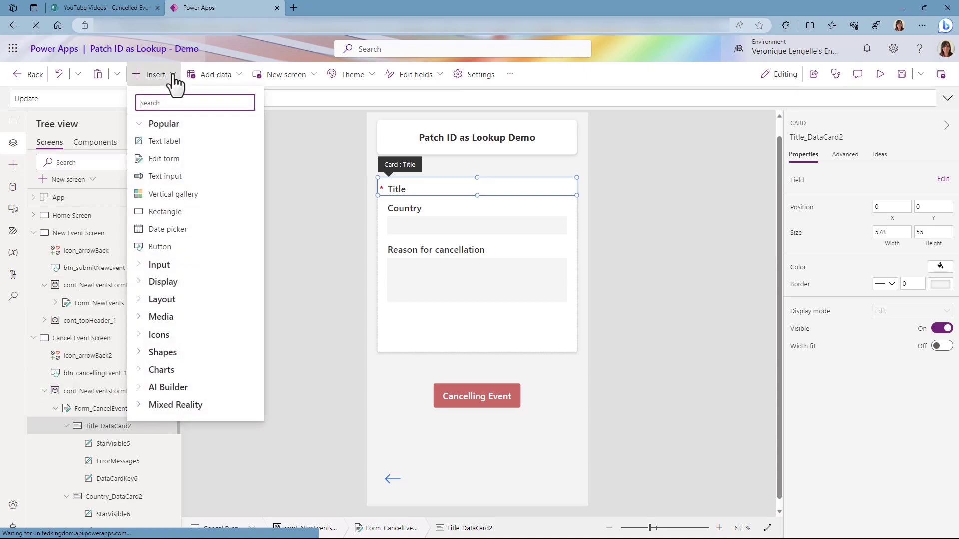
{"action": "type", "text": "combo"}
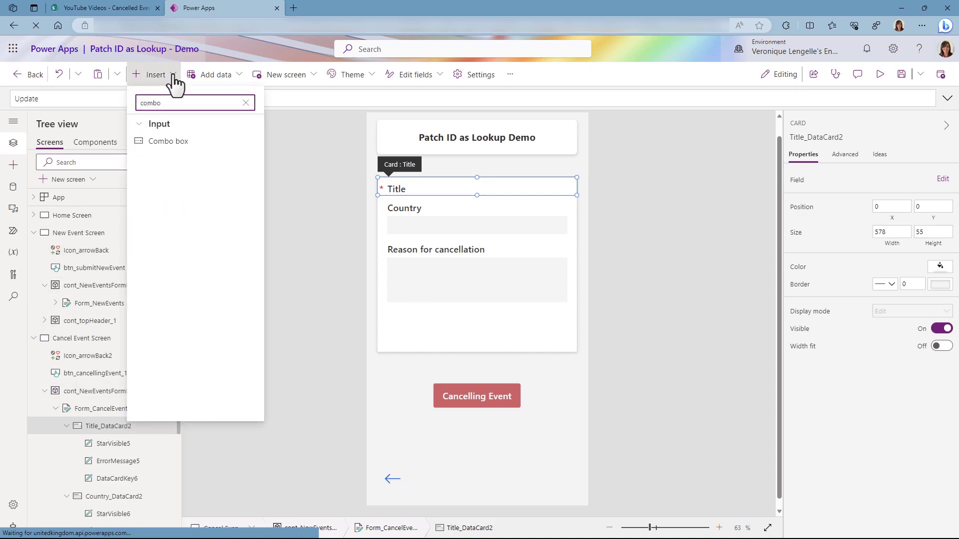
{"action": "left_click", "coordinate": [173, 144]}
{"action": "left_click", "coordinate": [428, 208]}
{"action": "left_click_drag", "start_coordinate": [428, 208], "coordinate": [415, 207]}
{"action": "left_click_drag", "start_coordinate": [572, 217], "coordinate": [562, 204]}
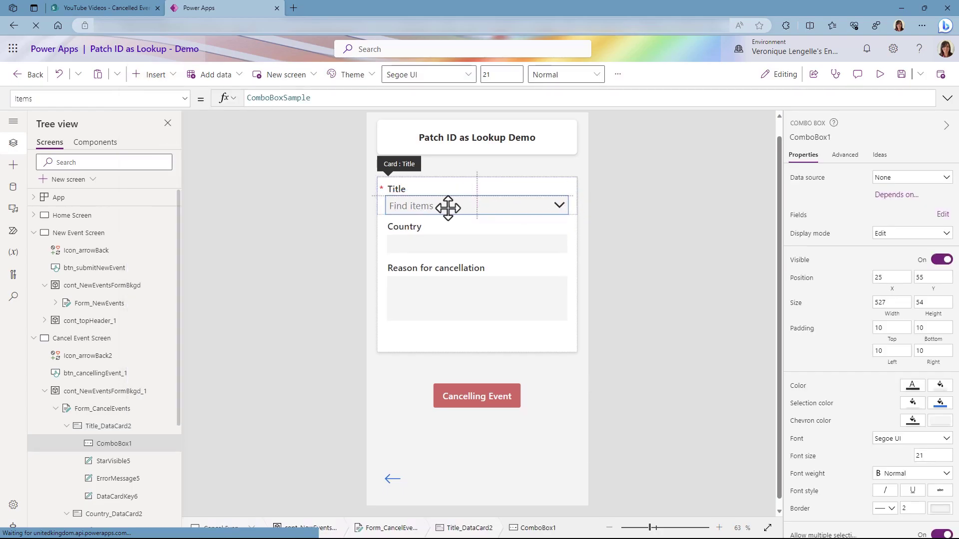
- Set the Title card's combo box font size to 18 and rename the control cmb_Title
{"action": "scroll", "coordinate": [944, 253], "scroll_direction": "down", "scroll_amount": 3}
{"action": "left_click", "coordinate": [930, 287]}
{"action": "type", "text": "18"}
{"action": "double_click", "coordinate": [120, 444]}
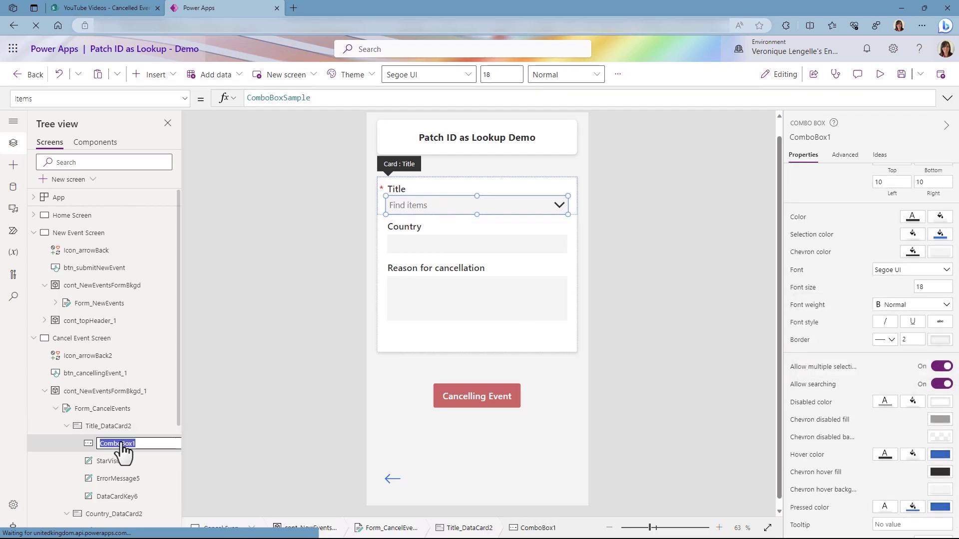
{"action": "type", "text": "cmb"}
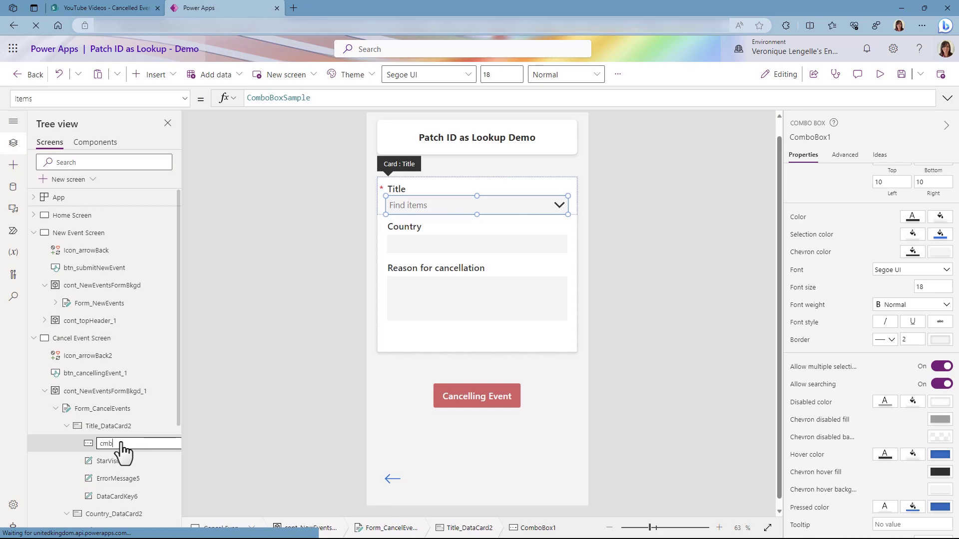
{"action": "type", "text": "_Title"}
{"action": "key", "text": "Return"}
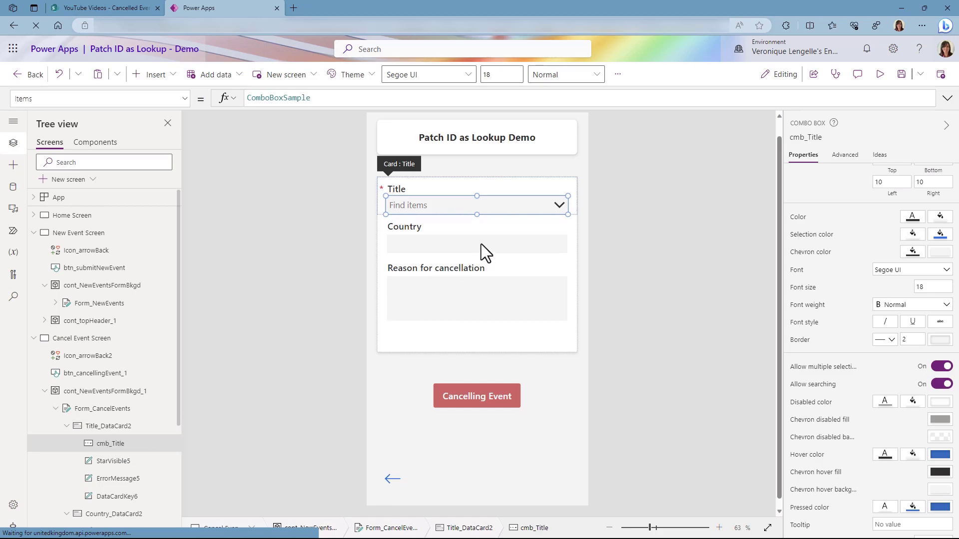
- Delete the text input from the Country card and clear the broken Update and error message Y formulas
{"action": "left_click", "coordinate": [505, 246]}
{"action": "left_click", "coordinate": [505, 246]}
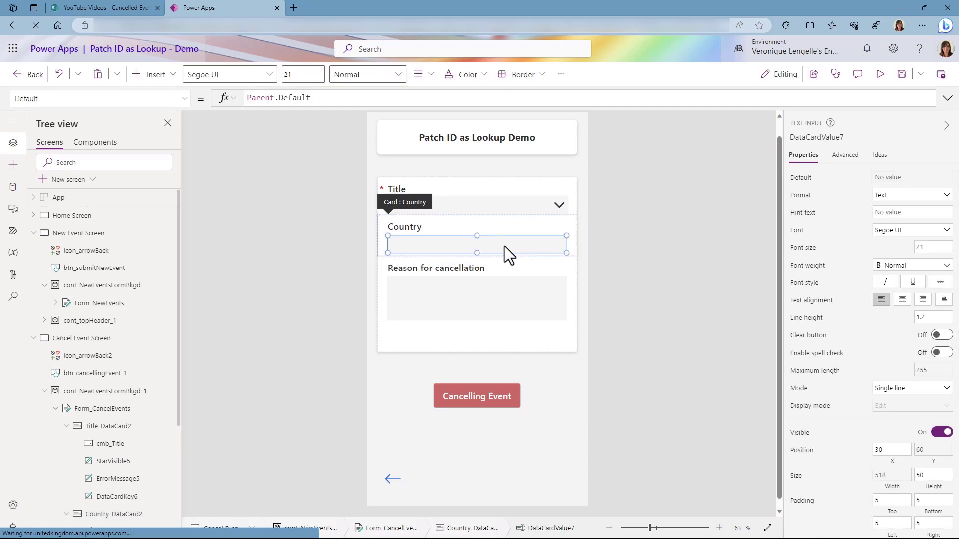
{"action": "key", "text": "Delete"}
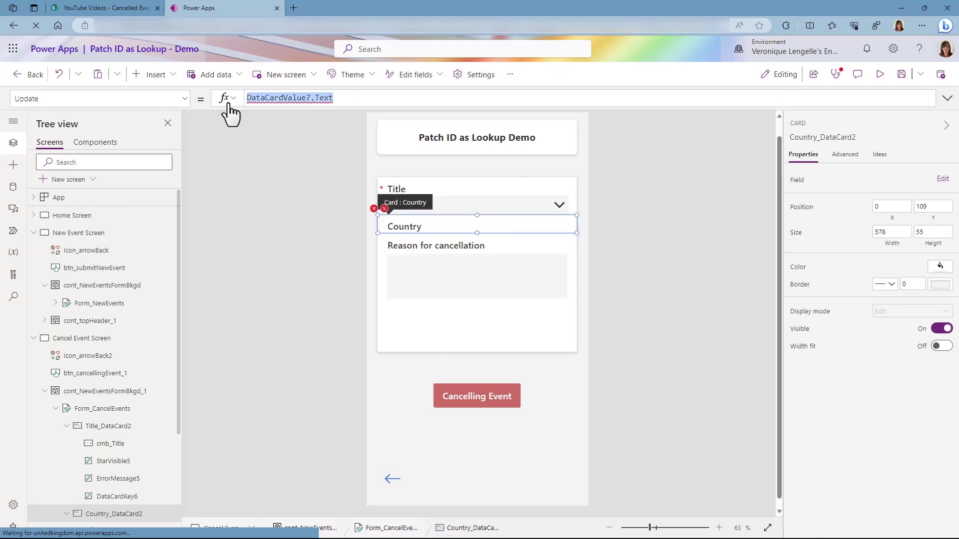
{"action": "left_click", "coordinate": [392, 218]}
{"action": "left_click", "coordinate": [257, 100]}
{"action": "key", "text": "ctrl+a"}
{"action": "key", "text": "Delete"}
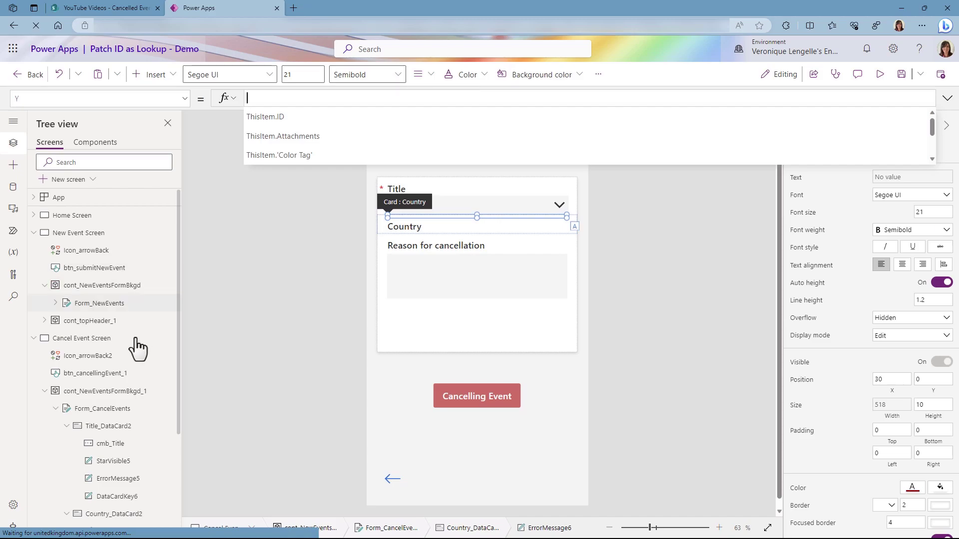
- Insert a text label into the Country card and fit it below the Country heading, about 530 wide
{"action": "scroll", "coordinate": [141, 342], "scroll_direction": "down", "scroll_amount": 3}
{"action": "left_click", "coordinate": [124, 368]}
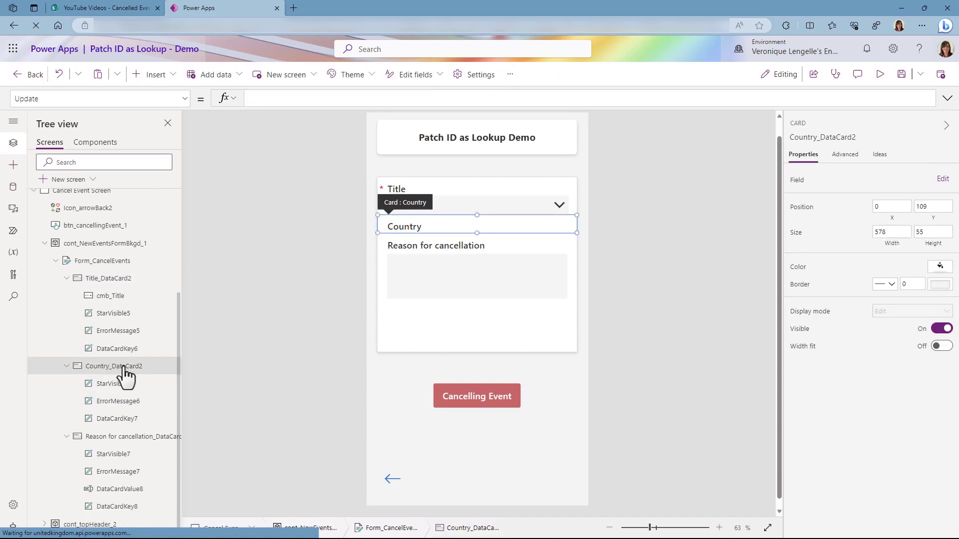
{"action": "left_click", "coordinate": [154, 75]}
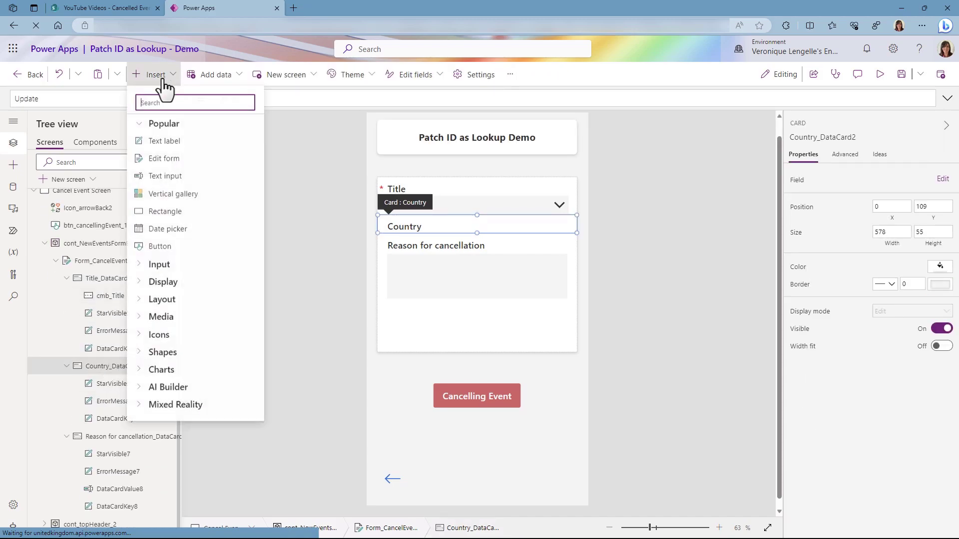
{"action": "left_click", "coordinate": [177, 144]}
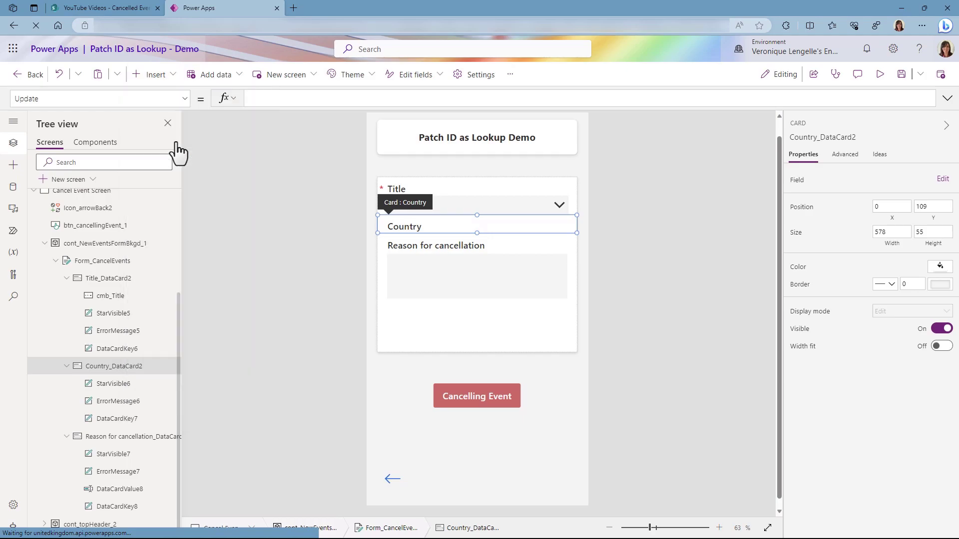
{"action": "left_click_drag", "start_coordinate": [577, 252], "coordinate": [566, 252]}
- Set the Country card's new label to font size 18 and rename it lbl_Country
{"action": "double_click", "coordinate": [911, 211]}
{"action": "type", "text": "18"}
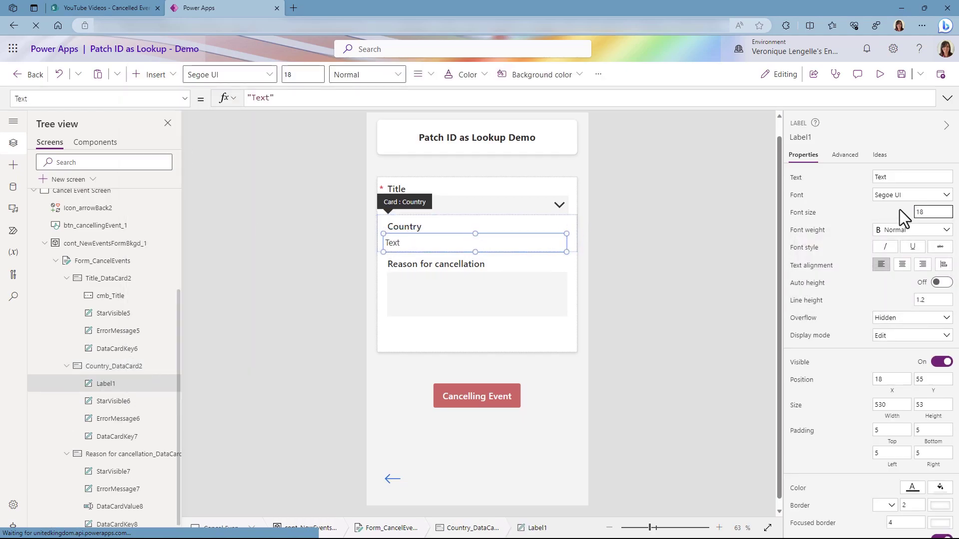
{"action": "double_click", "coordinate": [111, 384]}
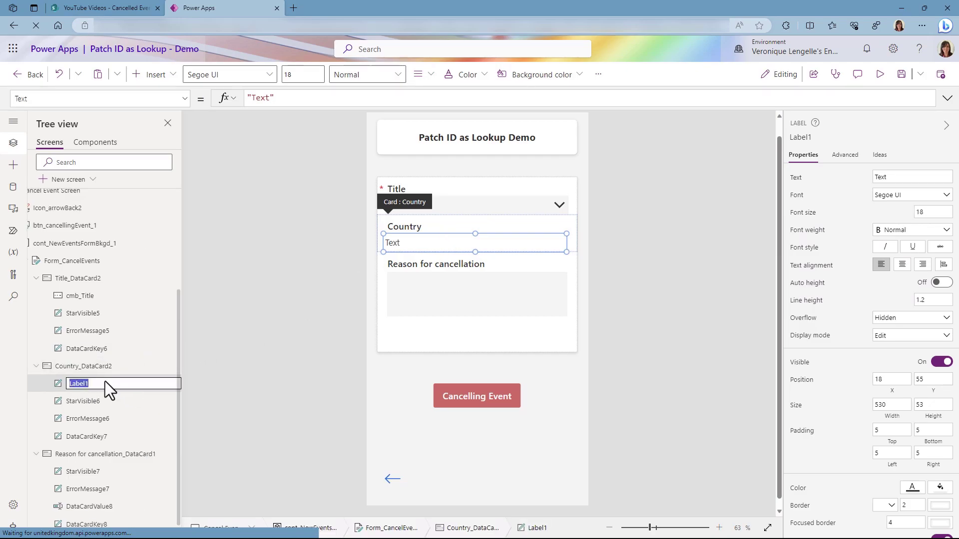
{"action": "type", "text": "lbl_Country"}
{"action": "key", "text": "Return"}
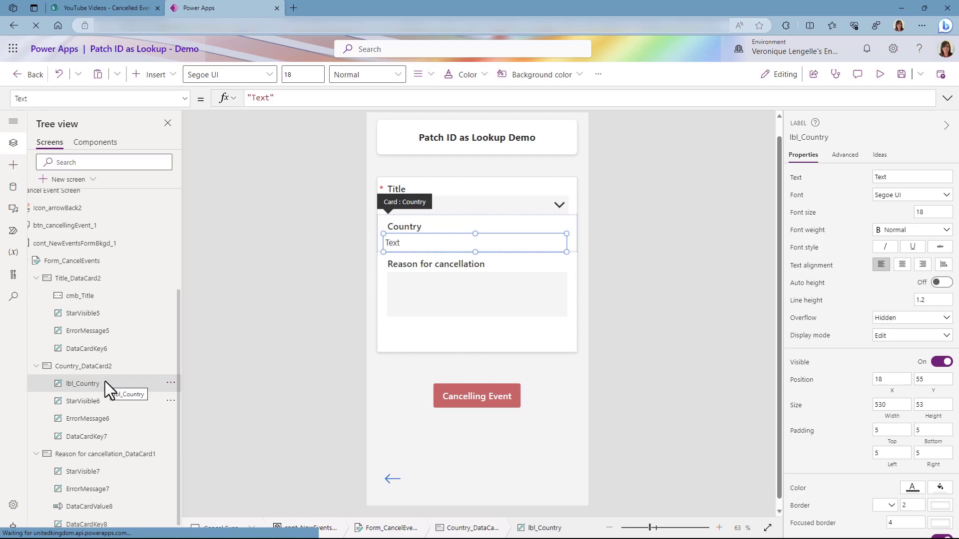
- Set the OnVisible formula of the Cancel Event Screen to ClearCollect(colAllEventsCreated, Events)
{"action": "left_click", "coordinate": [487, 206]}
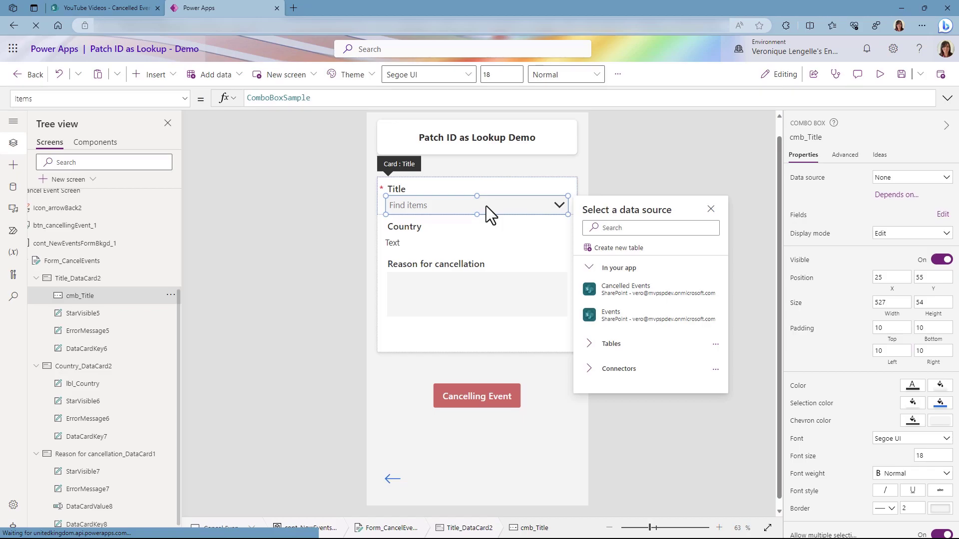
{"action": "left_click", "coordinate": [93, 192]}
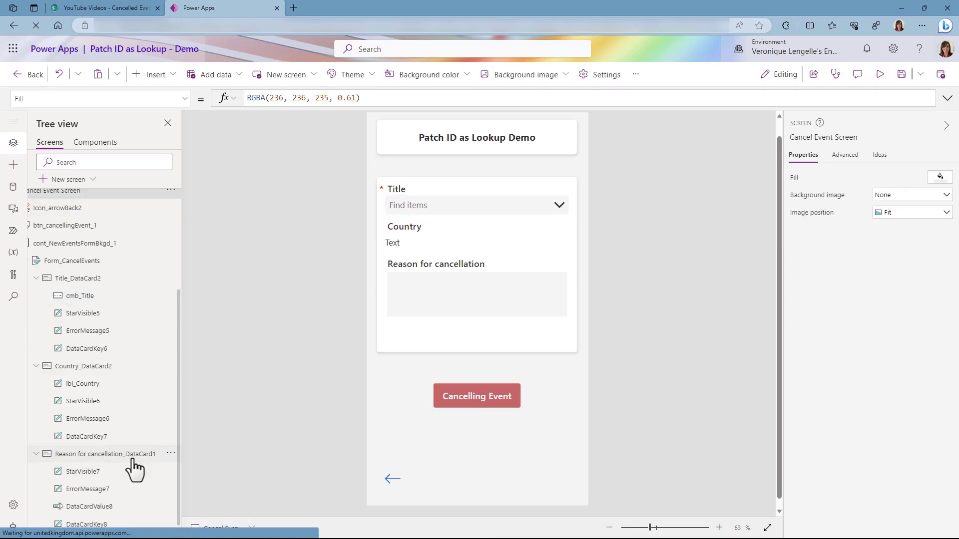
{"action": "scroll", "coordinate": [131, 422], "scroll_direction": "up", "scroll_amount": 3}
{"action": "left_click_drag", "start_coordinate": [126, 535], "coordinate": [101, 535]}
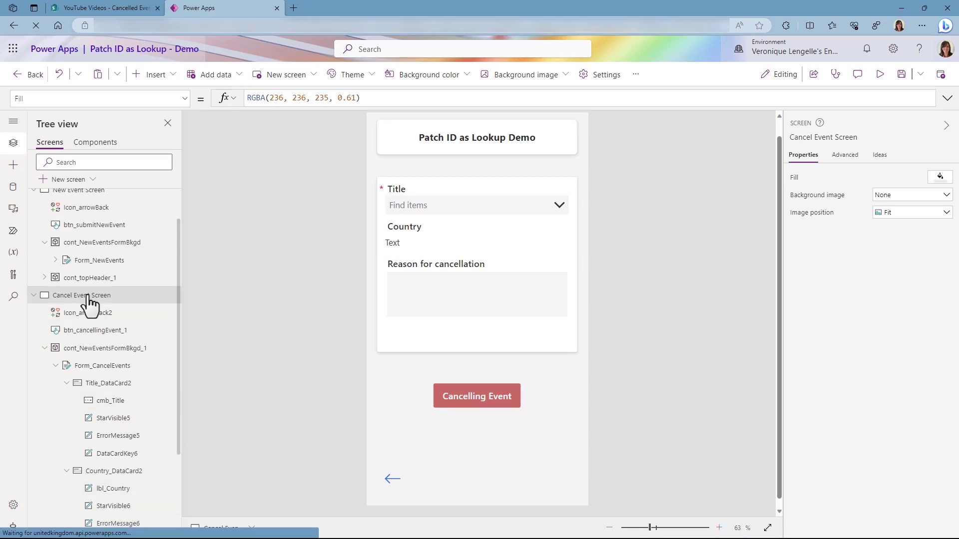
{"action": "left_click", "coordinate": [183, 99]}
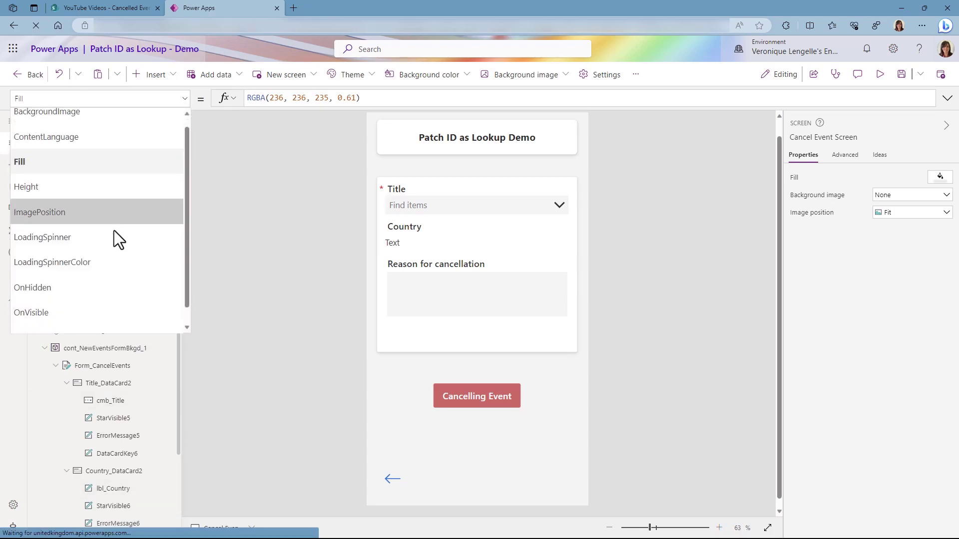
{"action": "left_click", "coordinate": [82, 296]}
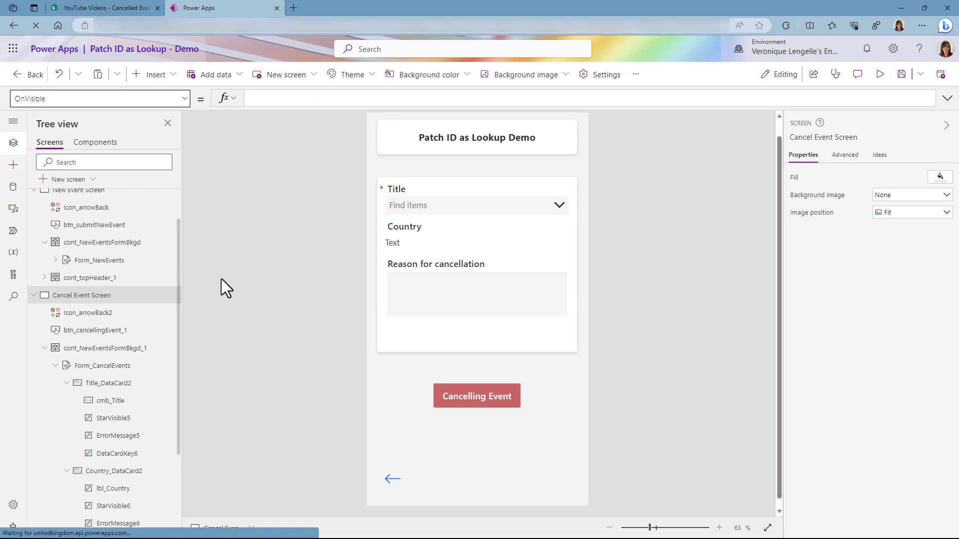
{"action": "left_click", "coordinate": [300, 99]}
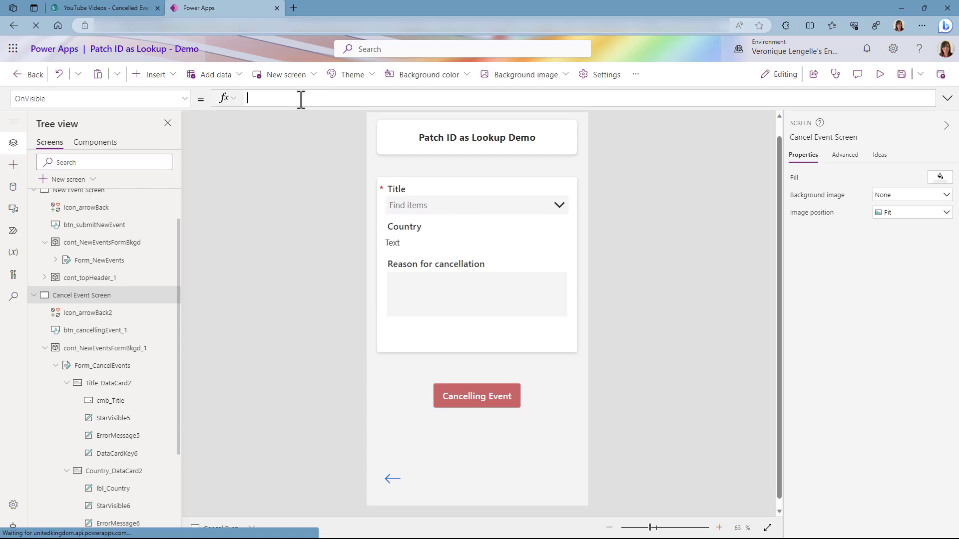
{"action": "type", "text": "clear"}
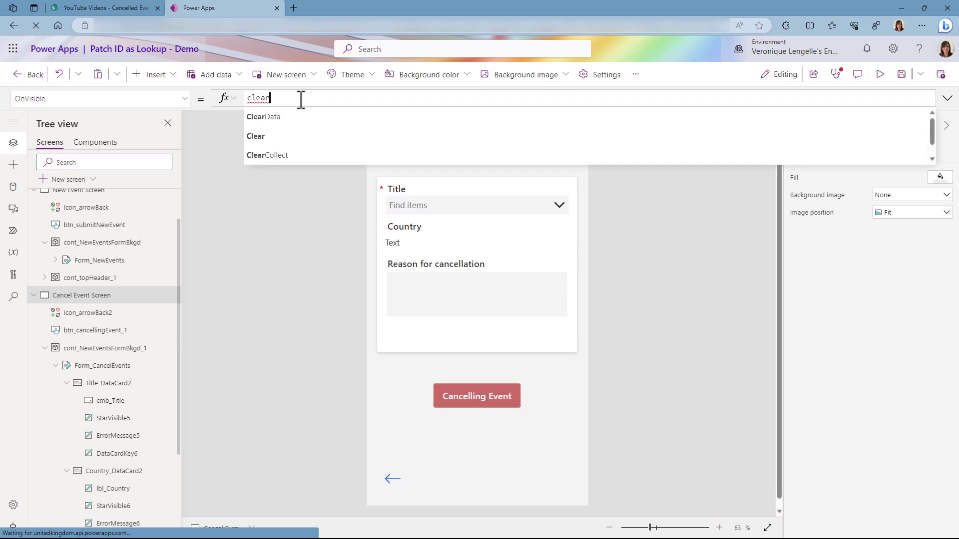
{"action": "key", "text": "Down"}
{"action": "key", "text": "Down"}
{"action": "key", "text": "Tab"}
{"action": "type", "text": "colAllEventsCreated, "}
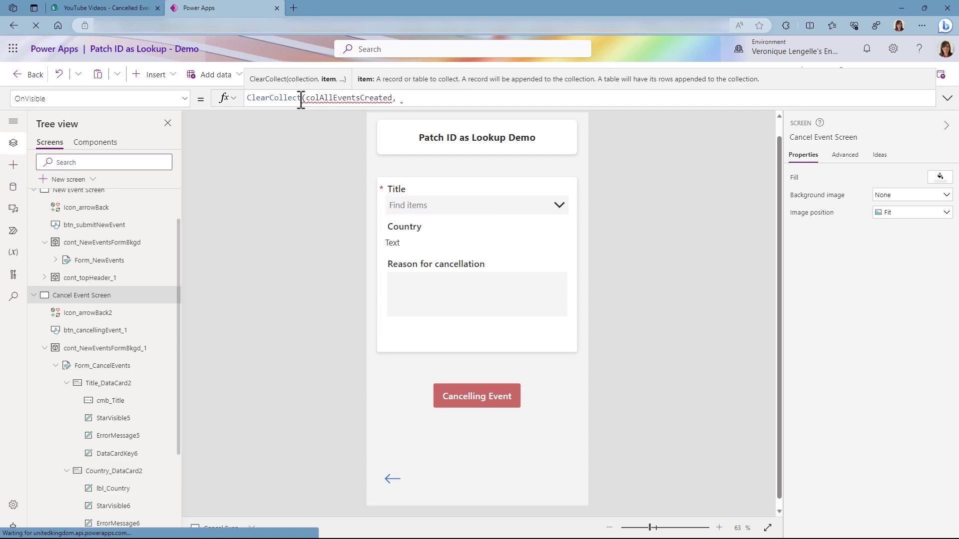
{"action": "type", "text": "Event"}
{"action": "key", "text": "Tab"}
{"action": "type", "text": ")"}
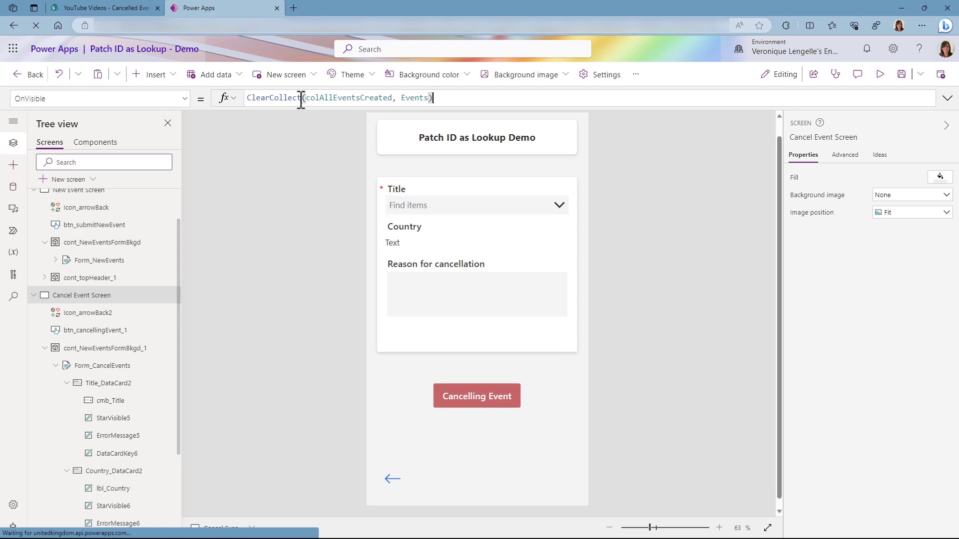
- Preview the app, go back to the home screen and reopen the cancel event screen to run OnVisible, then exit the preview
{"action": "left_click", "coordinate": [879, 75]}
{"action": "left_click", "coordinate": [376, 507]}
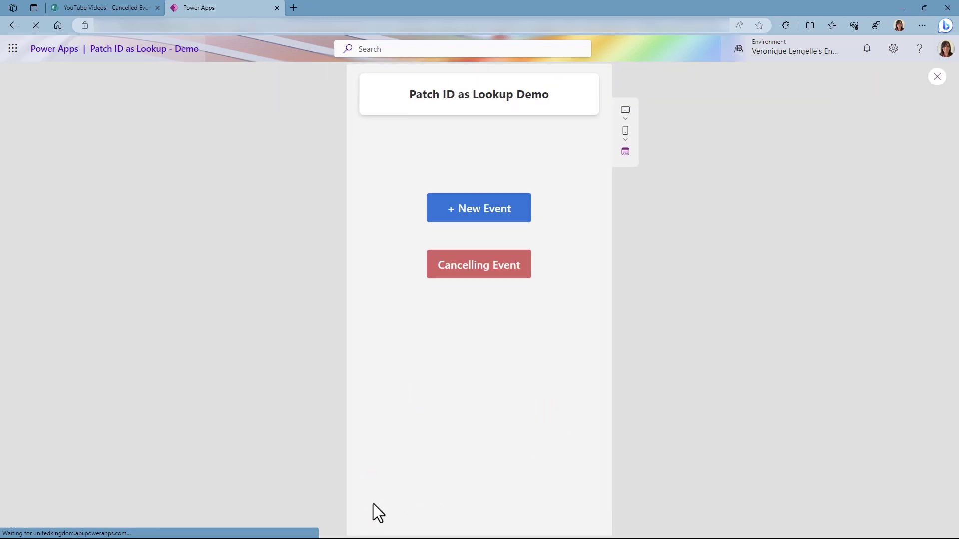
{"action": "left_click", "coordinate": [475, 272]}
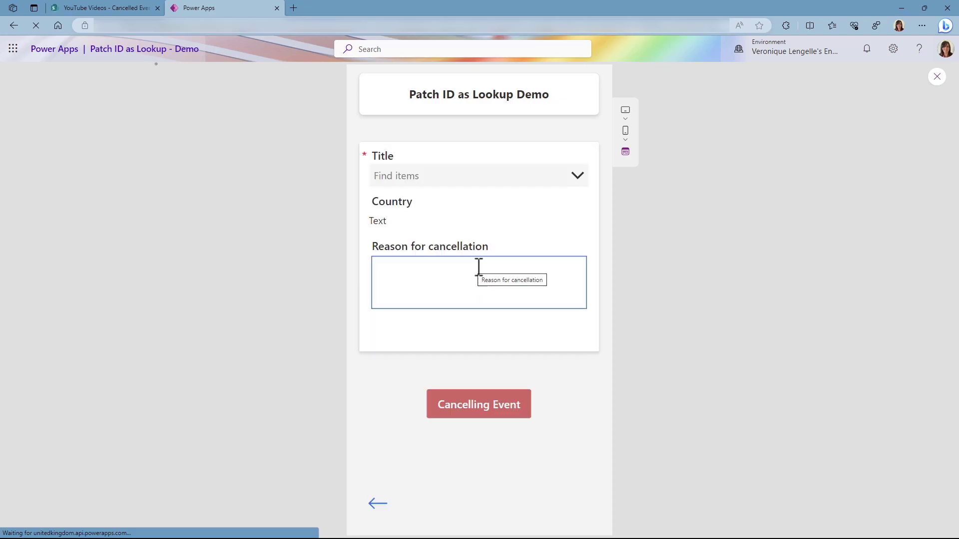
{"action": "left_click", "coordinate": [938, 76]}
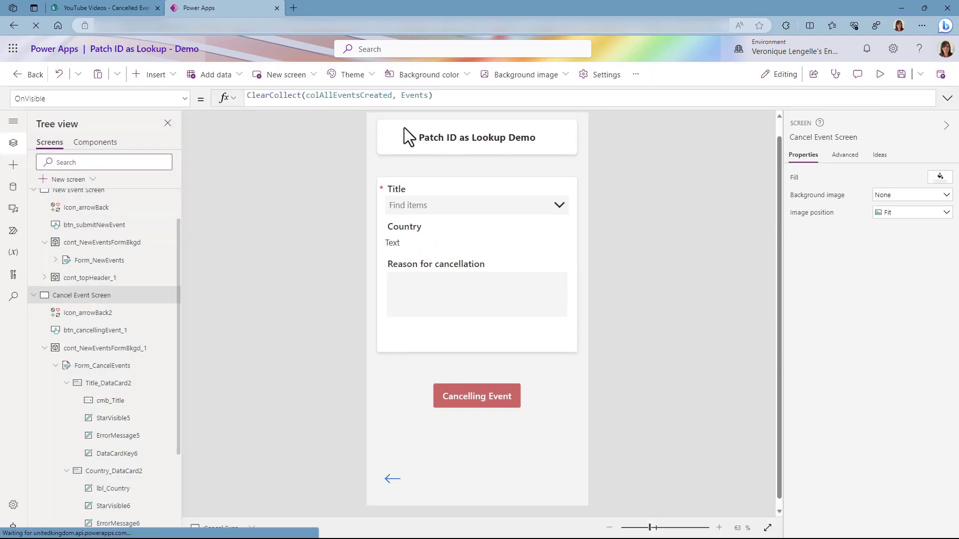
- Examine the records stored in the colAllEventsCreated collection from the OnVisible formula
{"action": "left_click_drag", "start_coordinate": [392, 95], "coordinate": [308, 97]}
{"action": "left_click", "coordinate": [254, 118]}
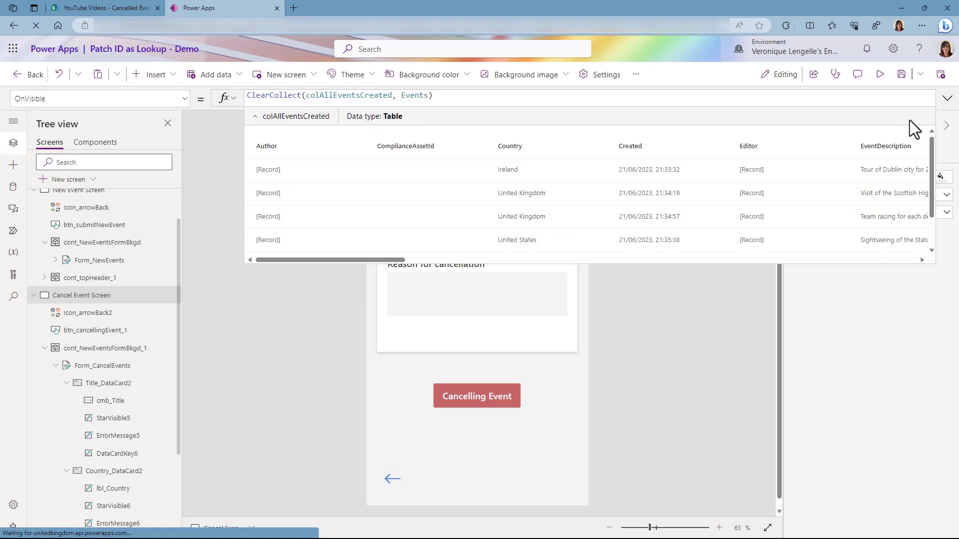
{"action": "left_click", "coordinate": [948, 100]}
{"action": "left_click", "coordinate": [946, 98]}
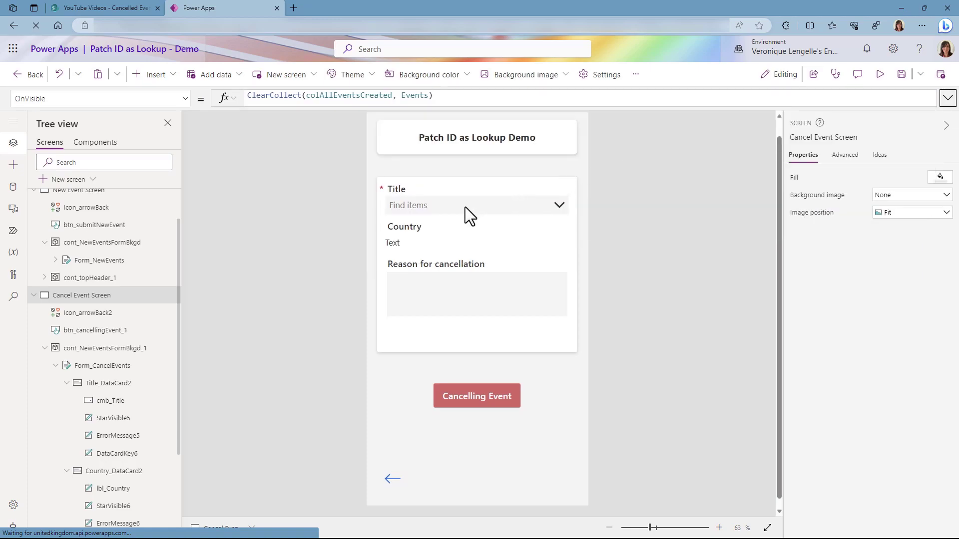
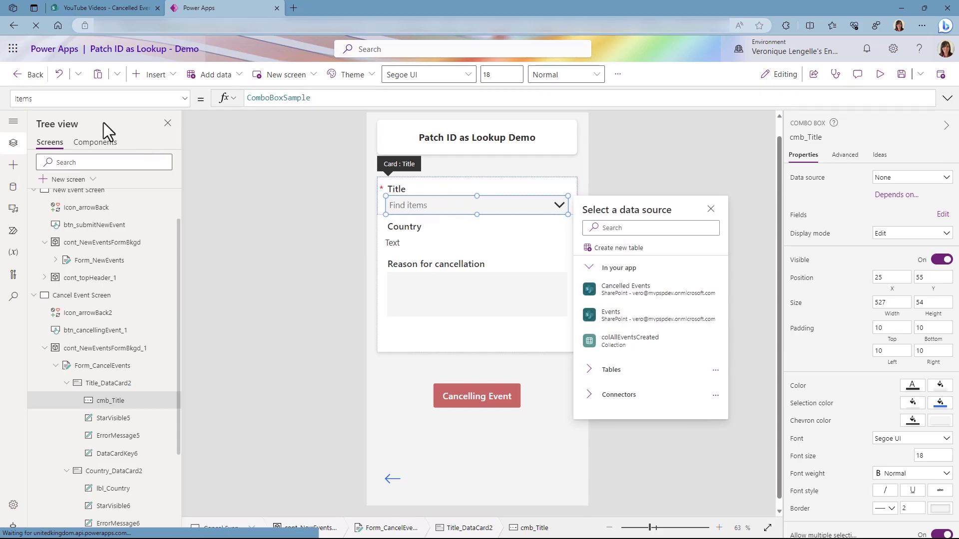
- Set the Items formula of the cmb_Title combo box to Filter(colAllEventsCreated, 'Created By'.Email = User().Email).Title
{"action": "double_click", "coordinate": [279, 98]}
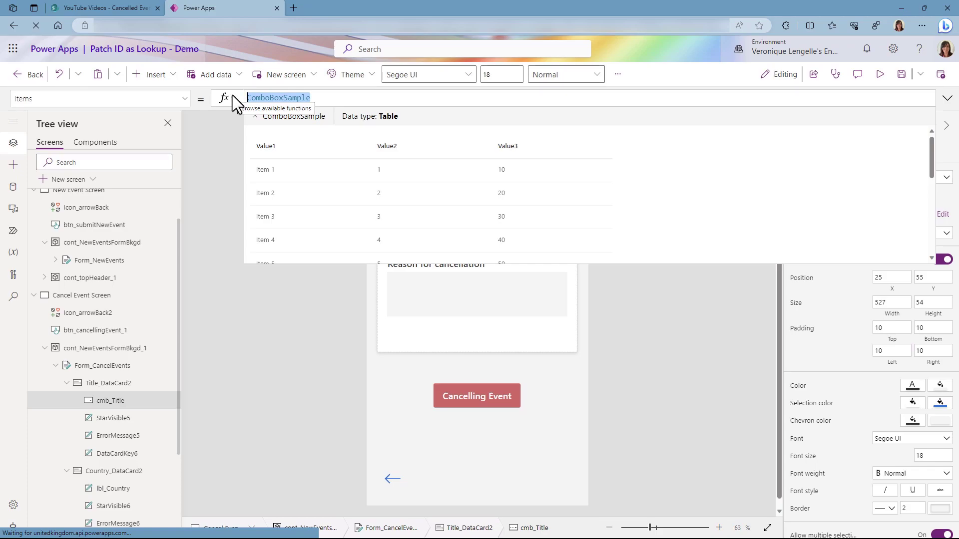
{"action": "type", "text": "Filter"}
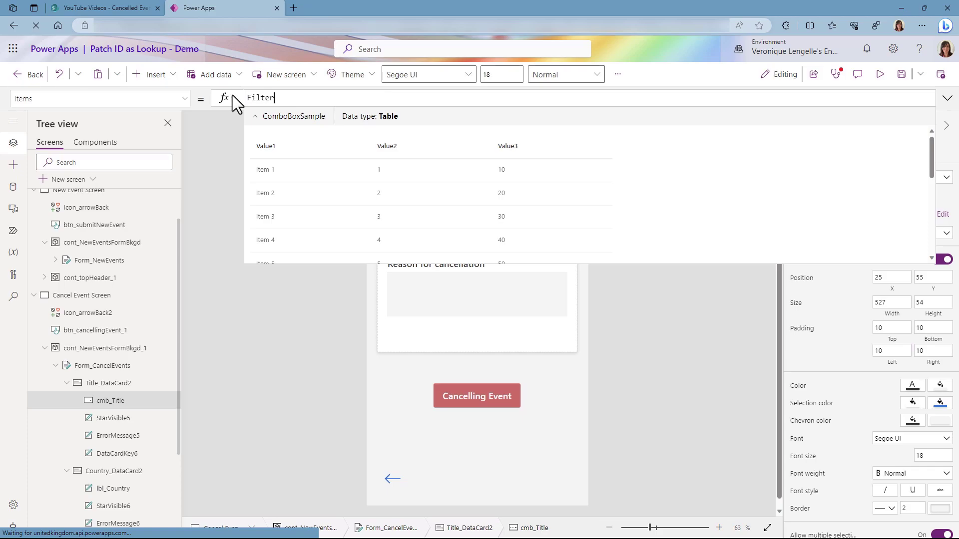
{"action": "type", "text": "(colAllEventsCreated, Created"}
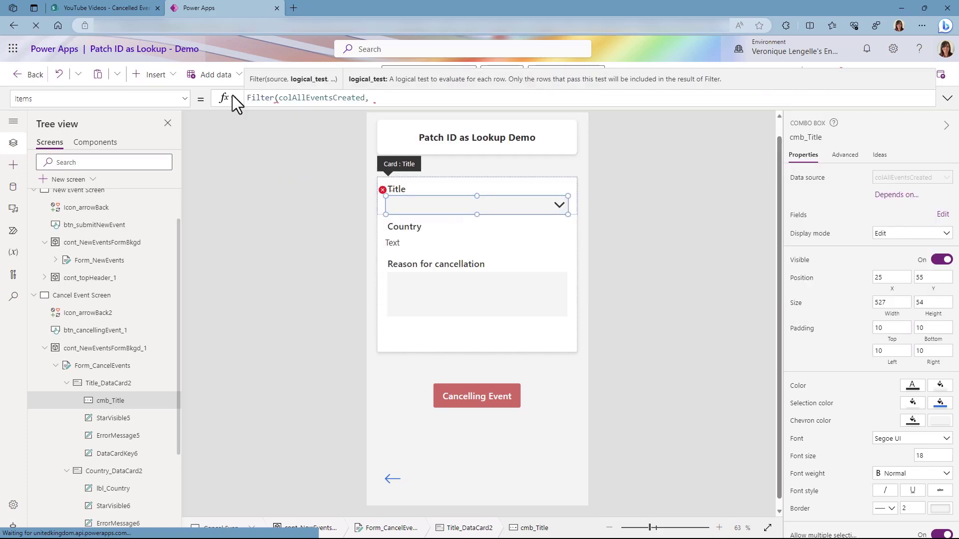
{"action": "key", "text": "Down"}
{"action": "key", "text": "Down"}
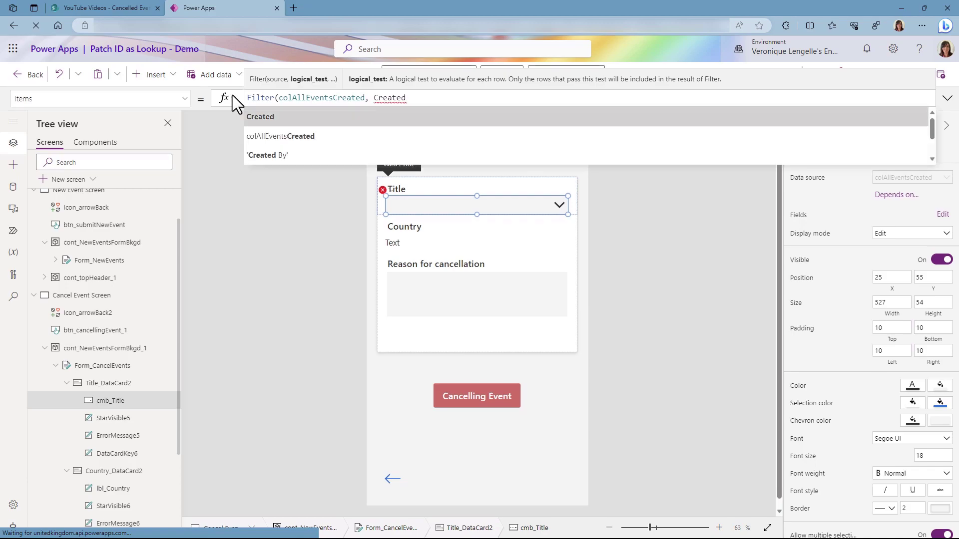
{"action": "key", "text": "Tab"}
{"action": "type", "text": ".E"}
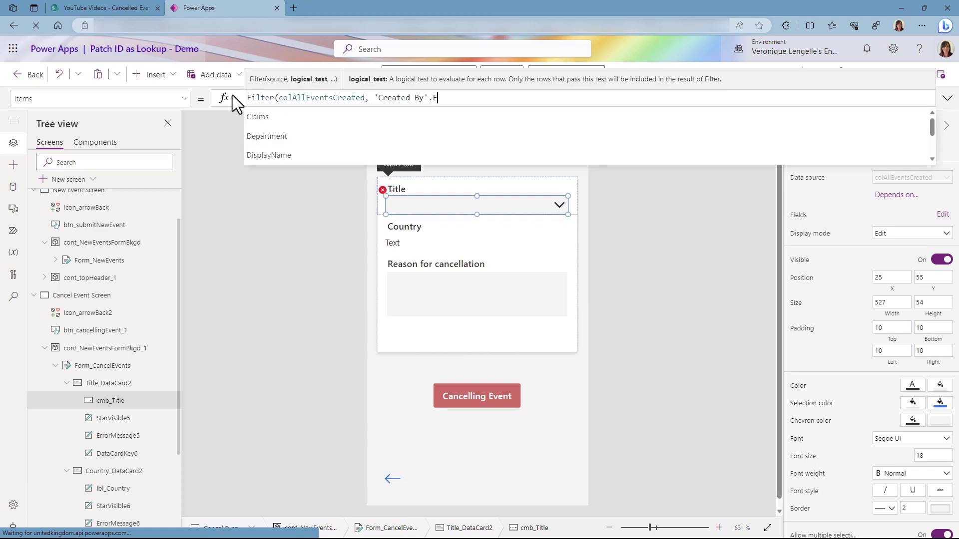
{"action": "type", "text": "mail = User()"}
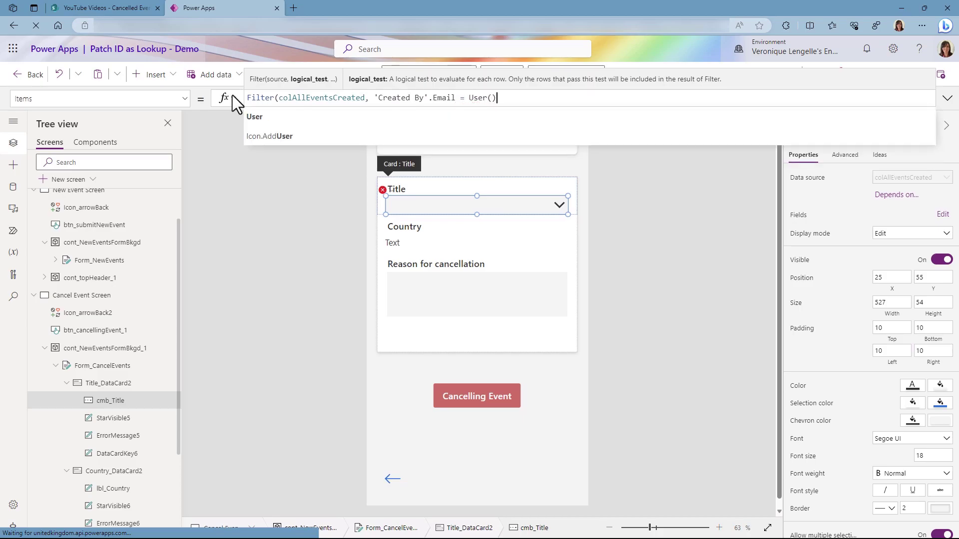
{"action": "type", "text": ".Email"}
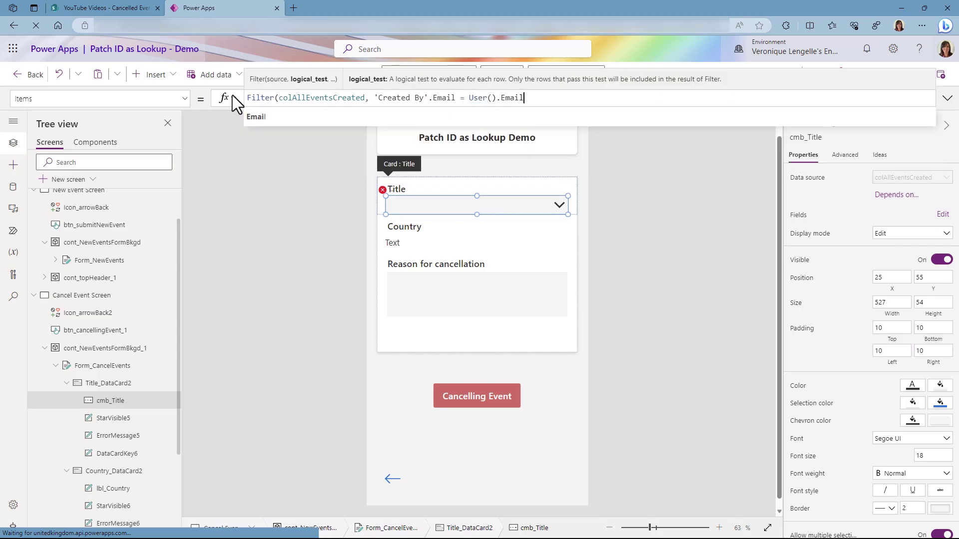
{"action": "type", "text": ")"}
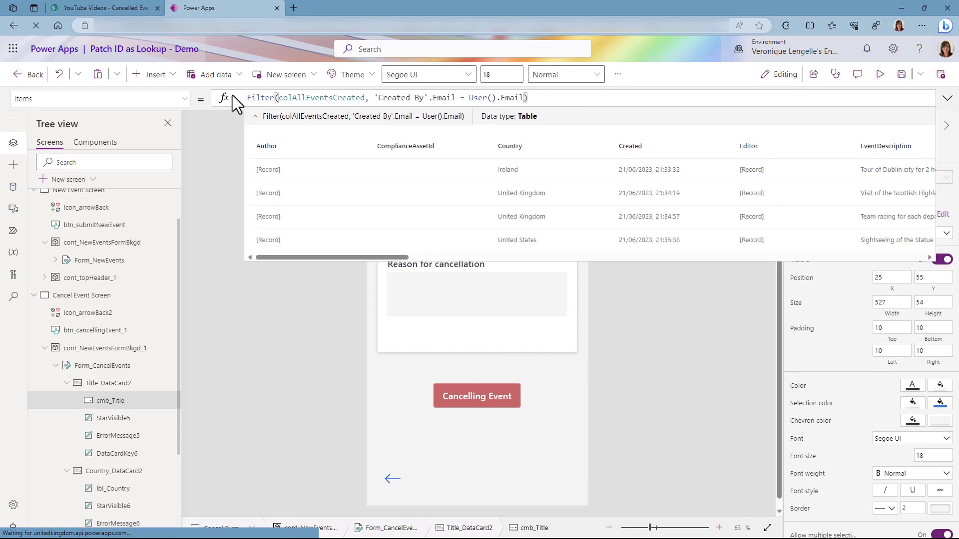
{"action": "type", "text": ".Title"}
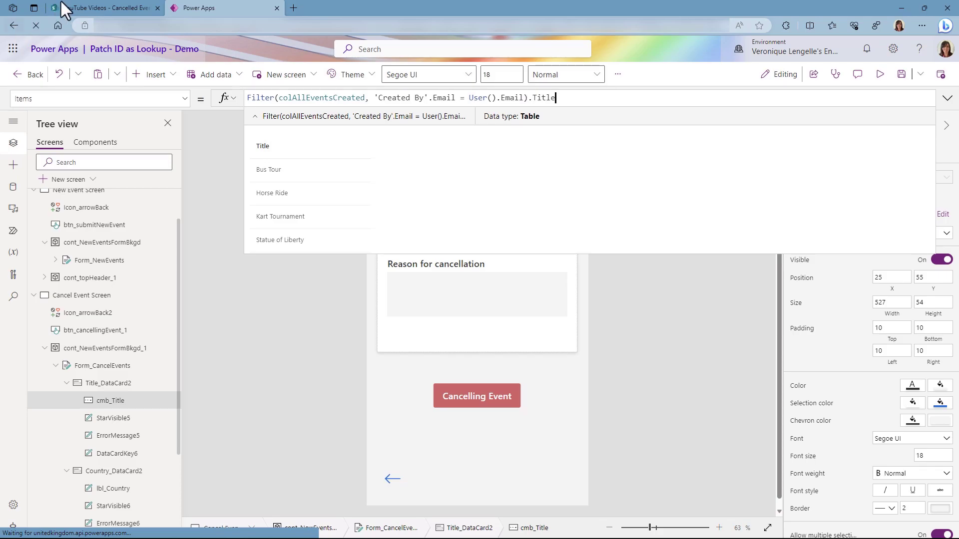
- Compare the filtered event titles with the titles and creators in the SharePoint Events list, returning to Power Apps
{"action": "left_click", "coordinate": [80, 7]}
{"action": "left_click", "coordinate": [97, 145]}
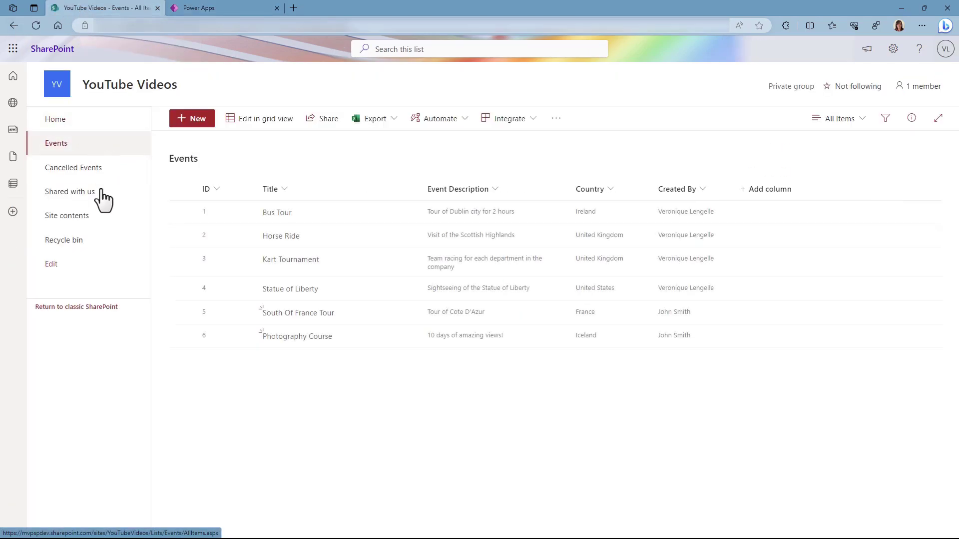
{"action": "left_click", "coordinate": [224, 9]}
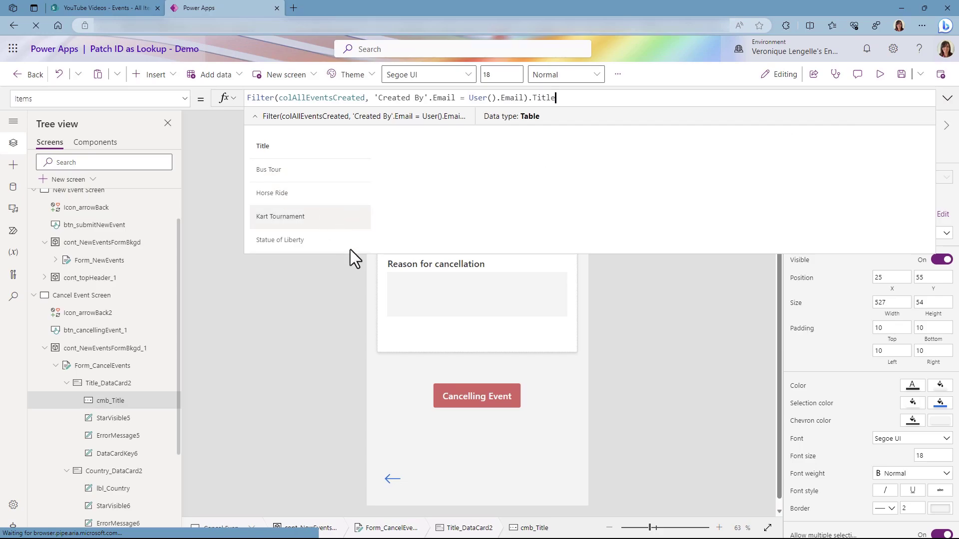
{"action": "left_click", "coordinate": [105, 8]}
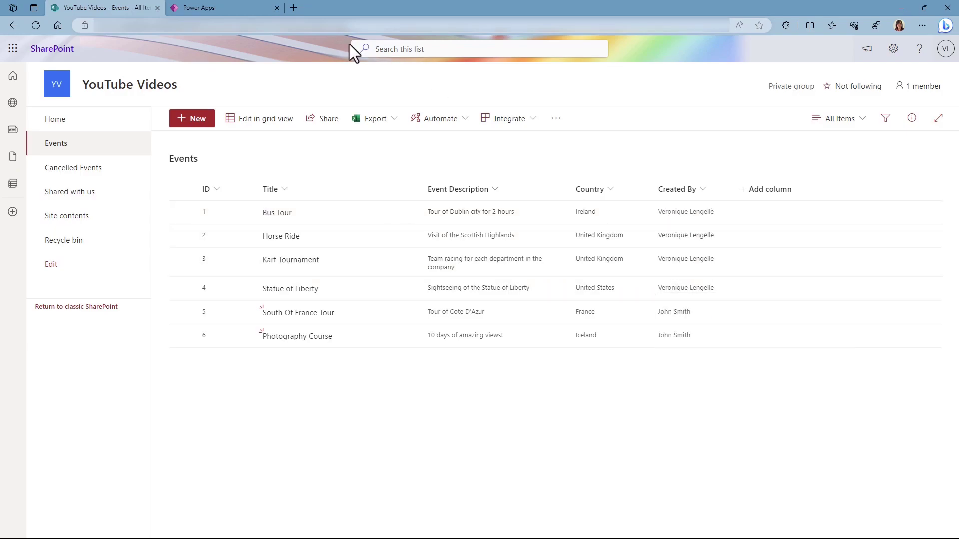
{"action": "left_click", "coordinate": [215, 8]}
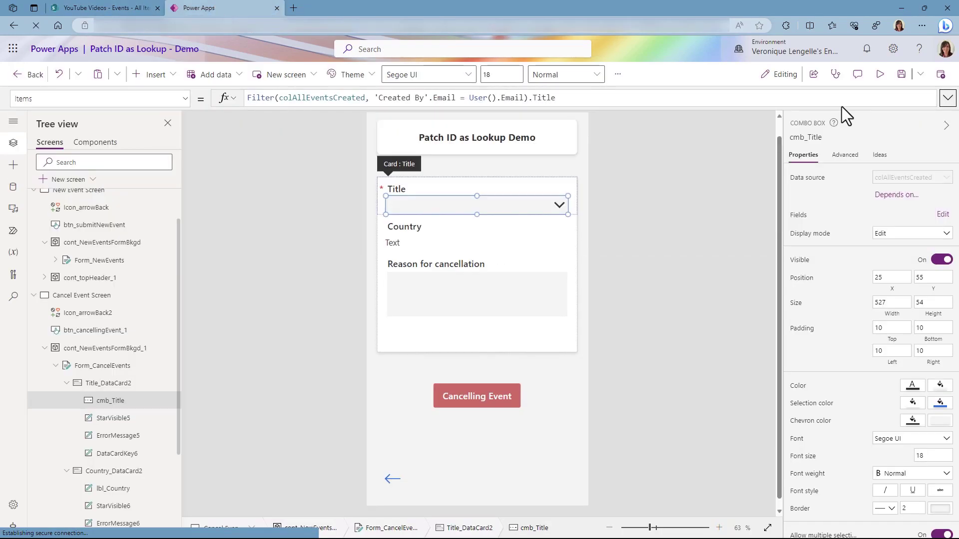
- Set the Text formula of lbl_Country to LookUp(colAllEventsCreated, cmb_Title.Selected.Title in Title, Country), and check the columns used against the SharePoint Events list
{"action": "left_click", "coordinate": [418, 240]}
{"action": "left_click", "coordinate": [412, 246]}
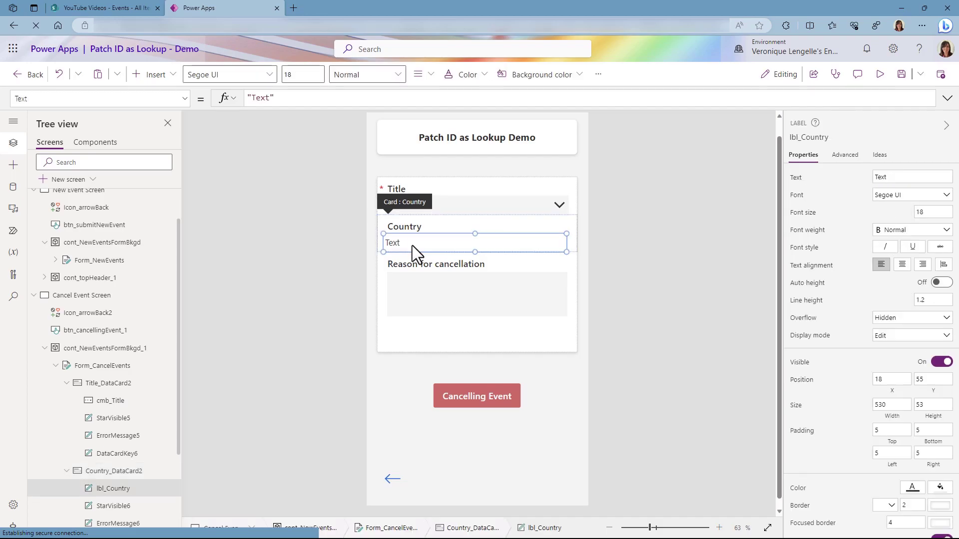
{"action": "left_click_drag", "start_coordinate": [277, 99], "coordinate": [246, 98]}
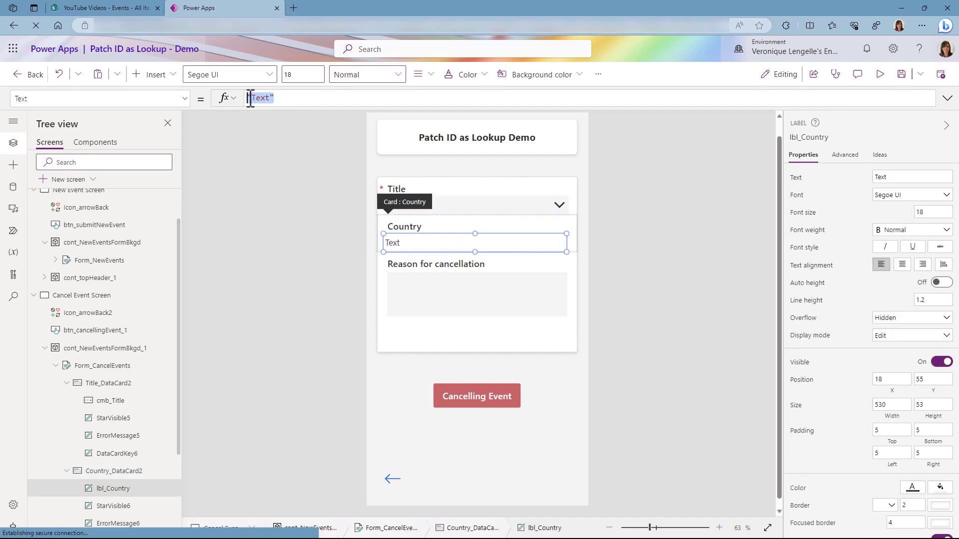
{"action": "type", "text": "LookUp(colAllEventsCreated, cmb_Title.Selected.Title in Title, Country)"}
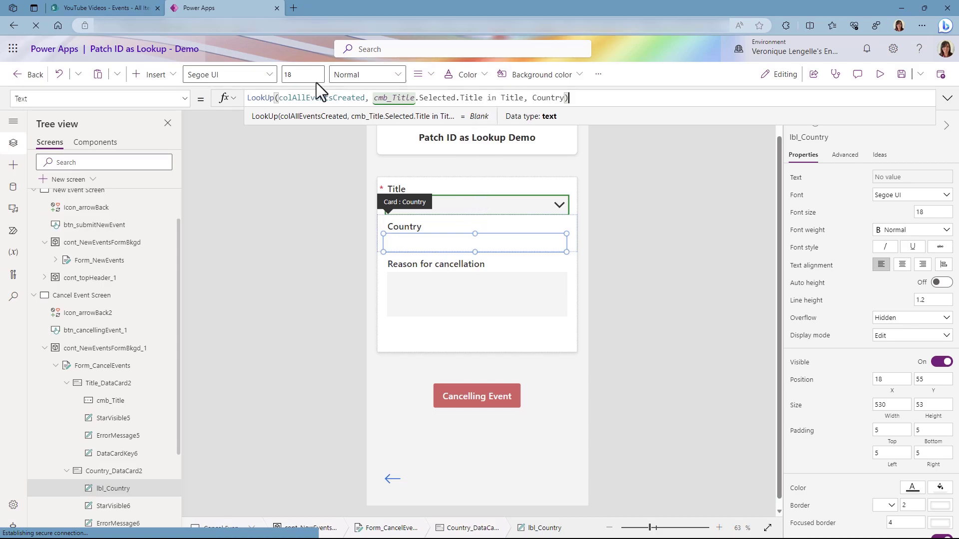
{"action": "left_click", "coordinate": [118, 8]}
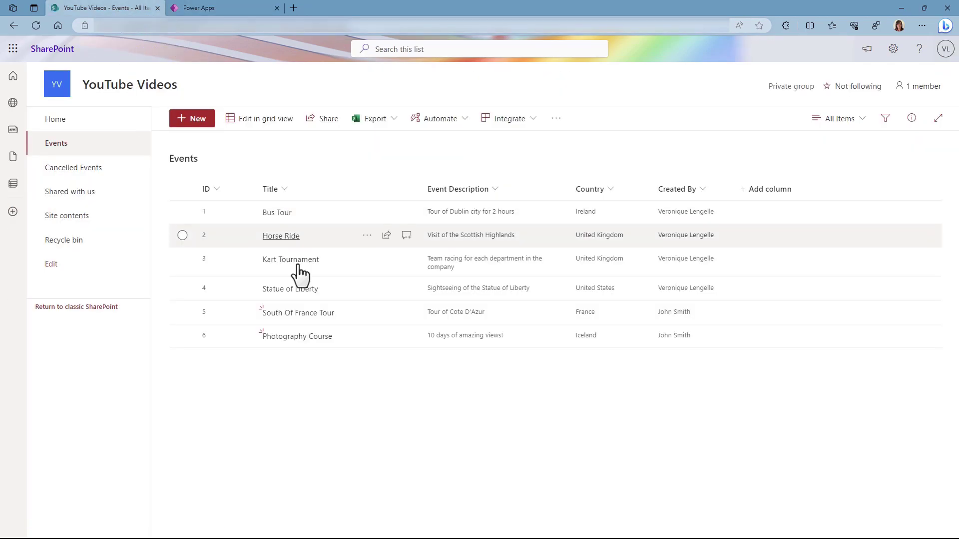
{"action": "left_click", "coordinate": [233, 11]}
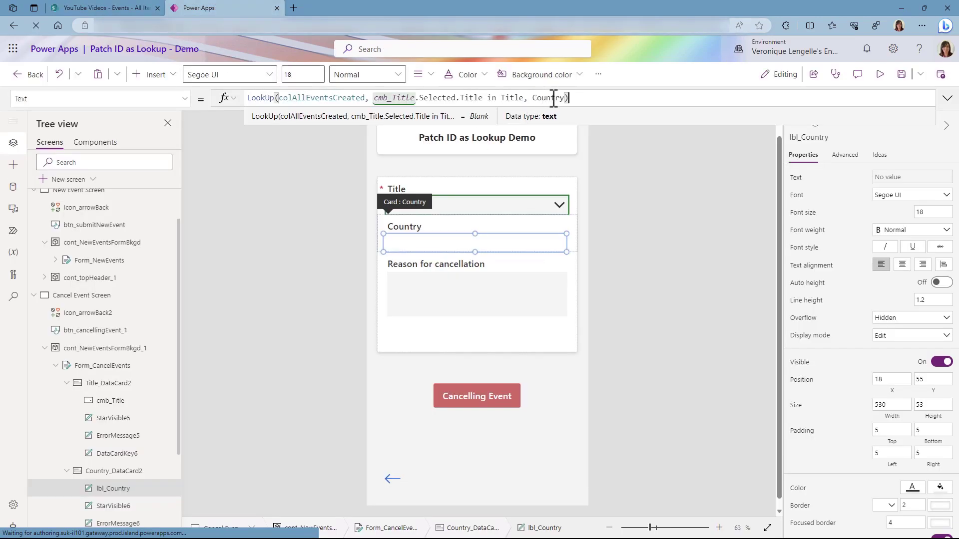
- Turn off multiple selection for the cmb_Title combo box in the Title card
{"action": "left_click", "coordinate": [466, 208]}
{"action": "left_click", "coordinate": [466, 208]}
{"action": "scroll", "coordinate": [840, 352], "scroll_direction": "down", "scroll_amount": 5}
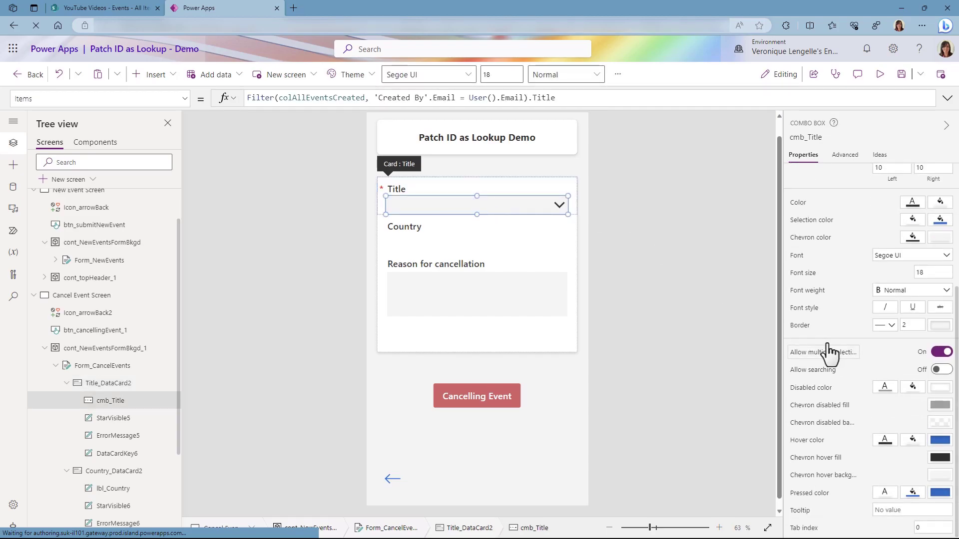
{"action": "left_click", "coordinate": [942, 352]}
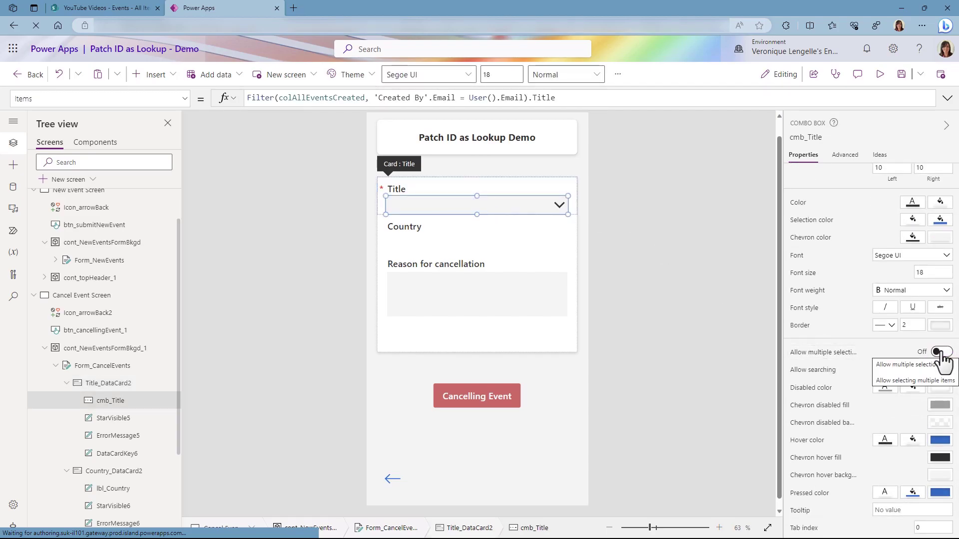
- Preview the app, choose Bus Tour as the title and compare its country with the SharePoint Events list
{"action": "left_click", "coordinate": [880, 74]}
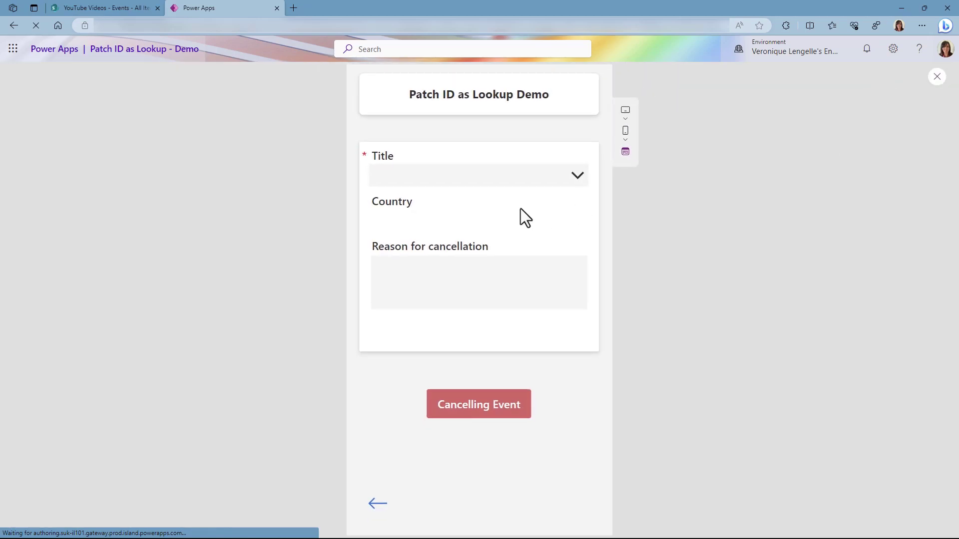
{"action": "left_click", "coordinate": [511, 182]}
{"action": "left_click", "coordinate": [414, 185]}
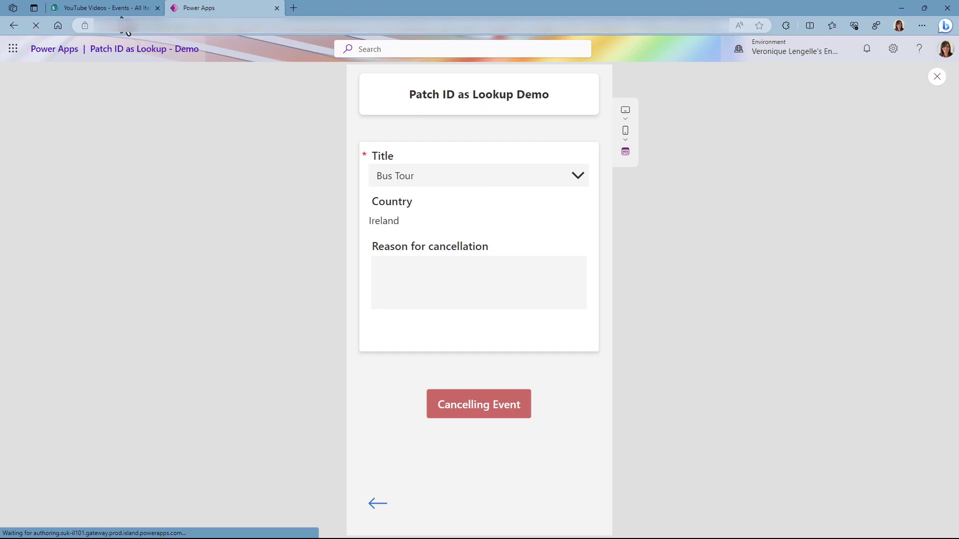
{"action": "left_click", "coordinate": [114, 9]}
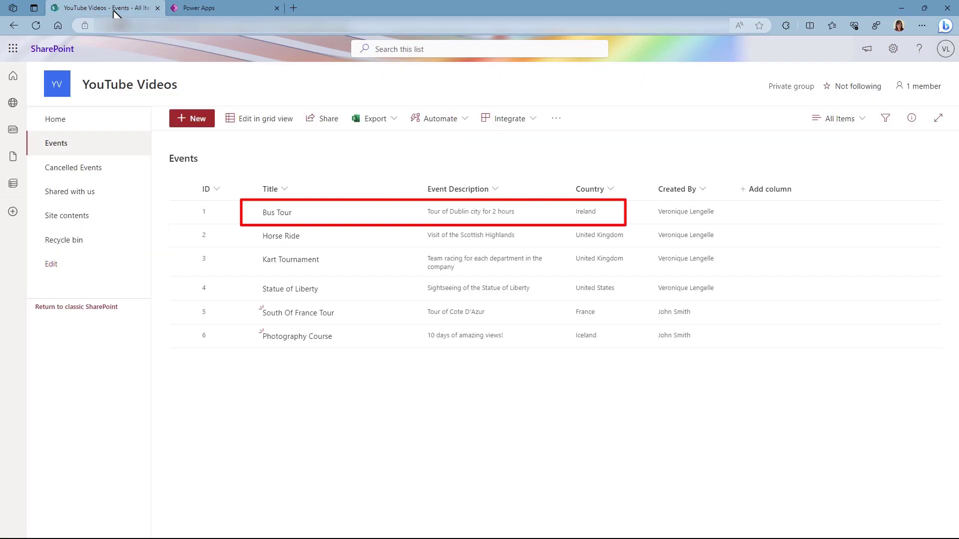
{"action": "left_click", "coordinate": [210, 10]}
- Choose Statue of Liberty as the title, check its country against the SharePoint Events list, and exit the preview
{"action": "left_click", "coordinate": [405, 177]}
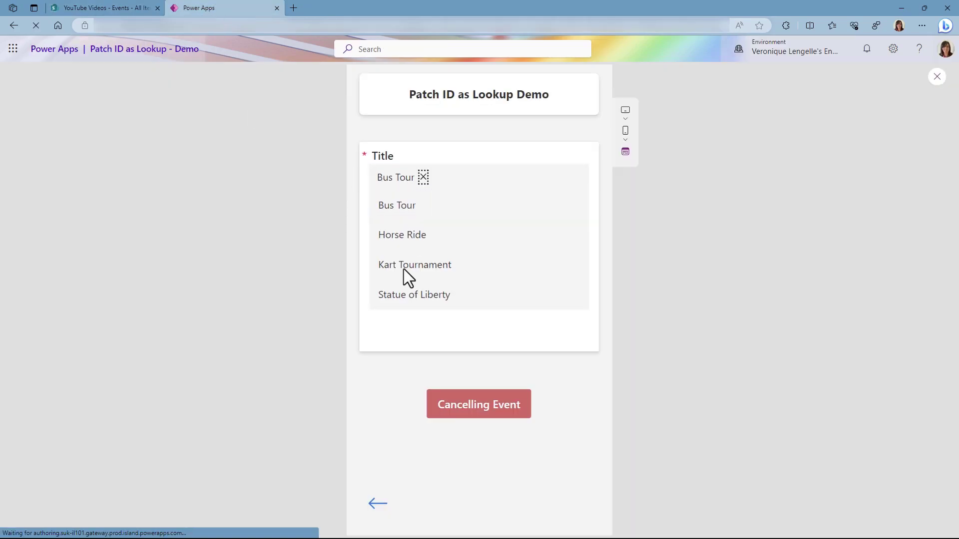
{"action": "left_click", "coordinate": [402, 296]}
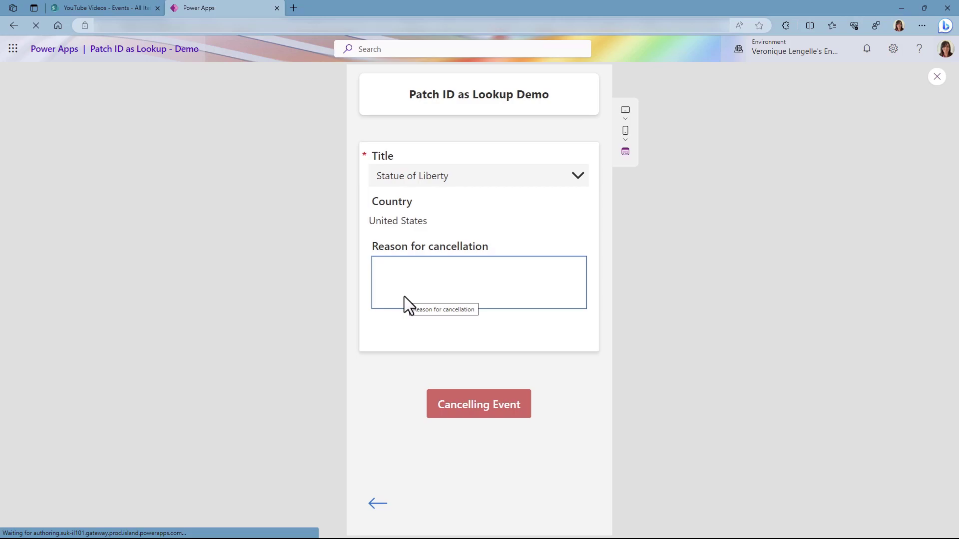
{"action": "left_click", "coordinate": [121, 7]}
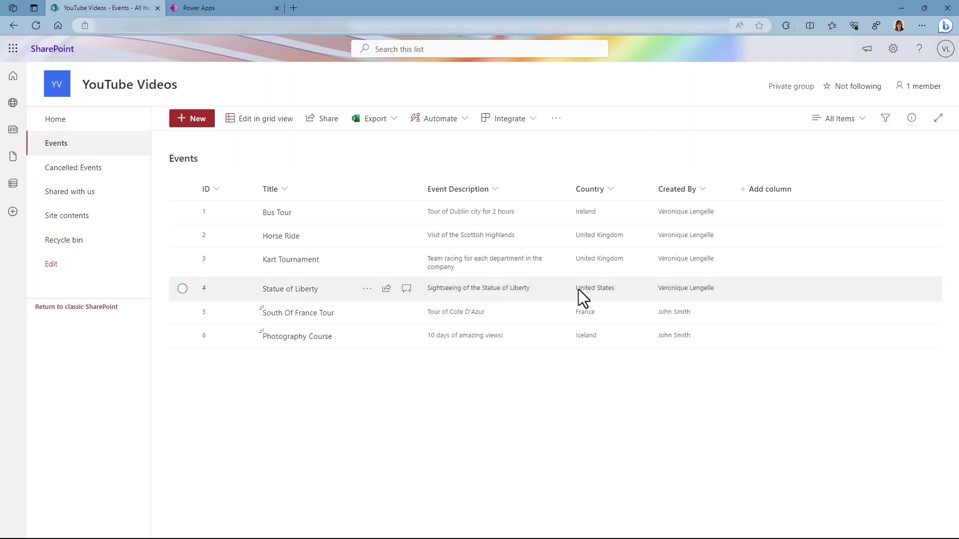
{"action": "left_click", "coordinate": [232, 7]}
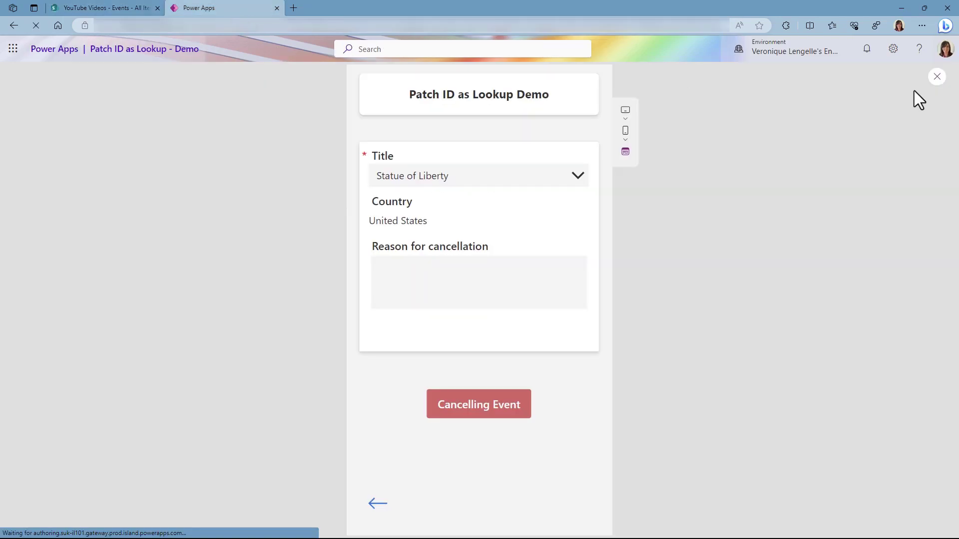
{"action": "left_click", "coordinate": [937, 79]}
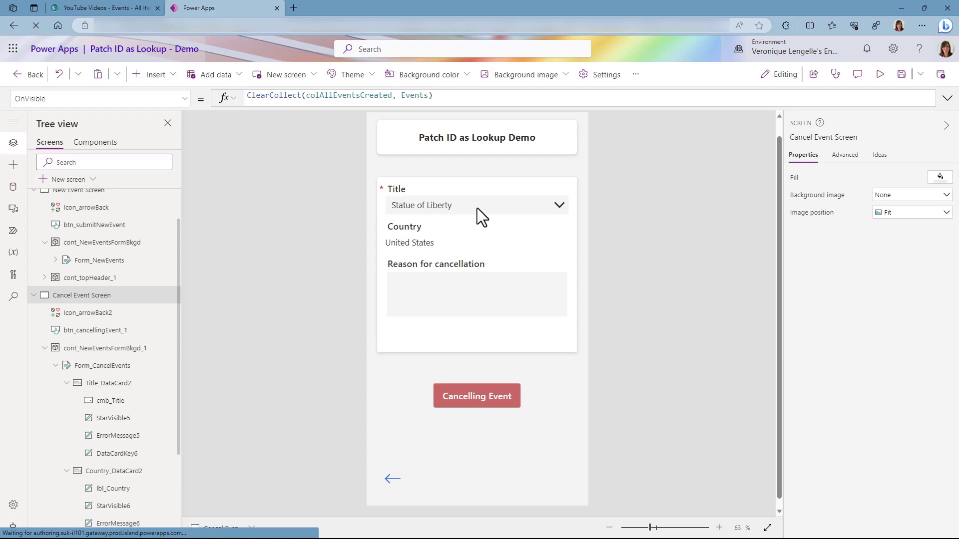
- Set the DisplayMode formula of the Cancelling Event button to If(IsBlank(cmb_Title.Selected), DisplayMode.Disabled, DisplayMode.Edit)
{"action": "left_click", "coordinate": [483, 400]}
{"action": "left_click", "coordinate": [185, 98]}
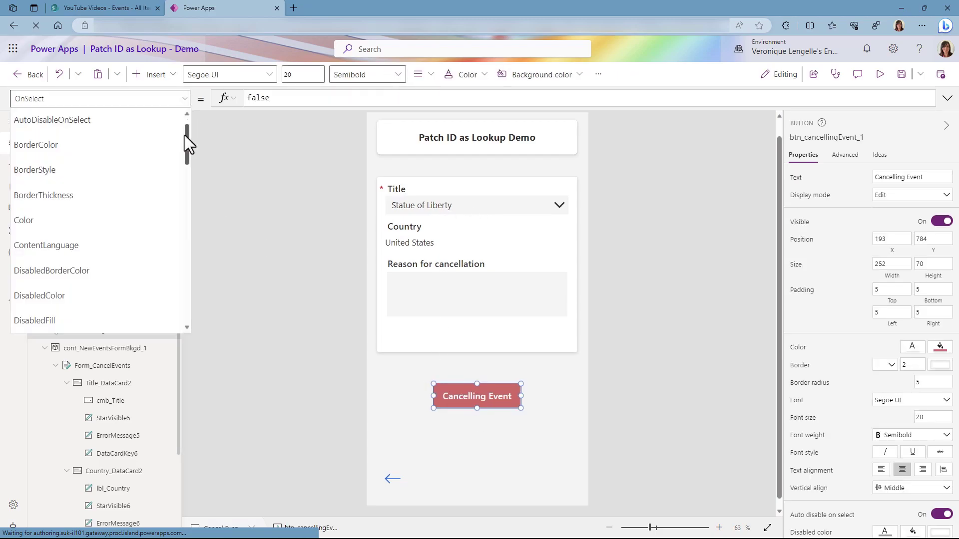
{"action": "scroll", "coordinate": [142, 215], "scroll_direction": "down", "scroll_amount": 3}
{"action": "left_click", "coordinate": [128, 248]}
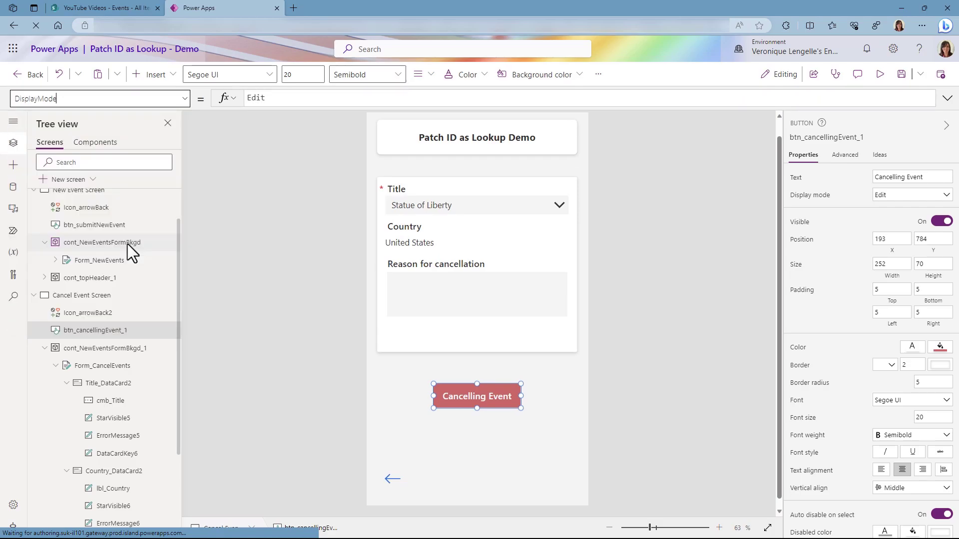
{"action": "left_click", "coordinate": [341, 98]}
{"action": "left_click_drag", "start_coordinate": [342, 99], "coordinate": [246, 99]}
{"action": "type", "text": "If(IsBlank(cmb_Title.Selected), DisplayMode.Disabled, DisplayMode.Edit"}
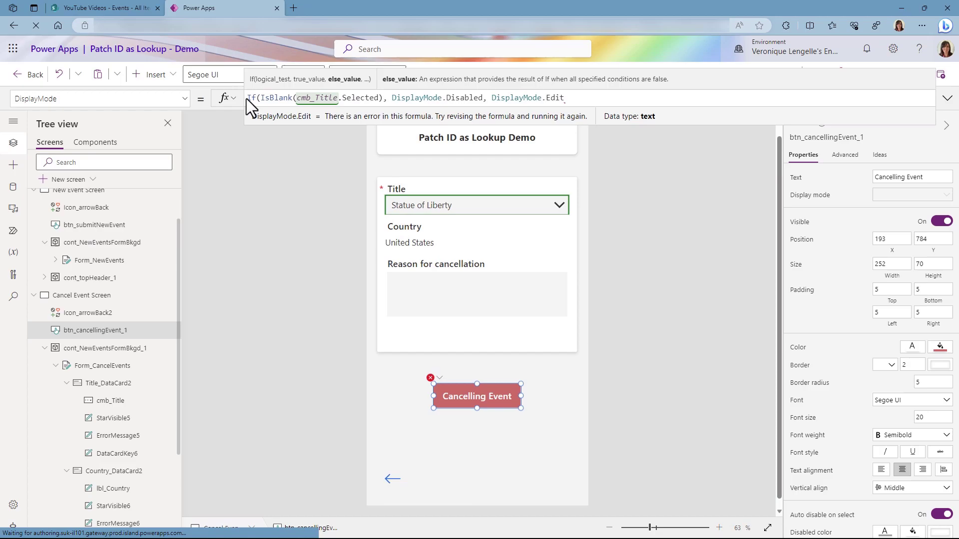
{"action": "type", "text": ")"}
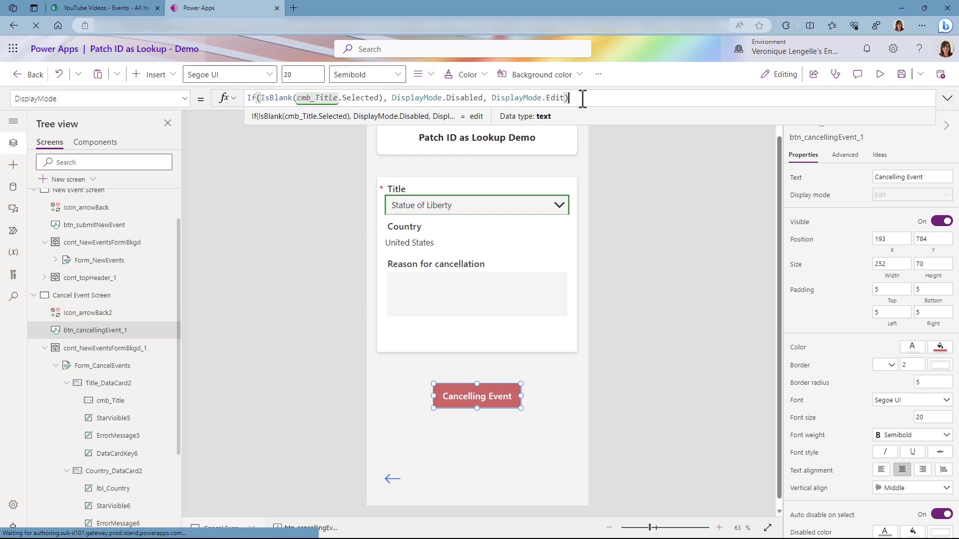
- Preview the app and test the Cancelling Event button's display mode by clearing the title, then choosing Kart Tournament
{"action": "left_click", "coordinate": [880, 74]}
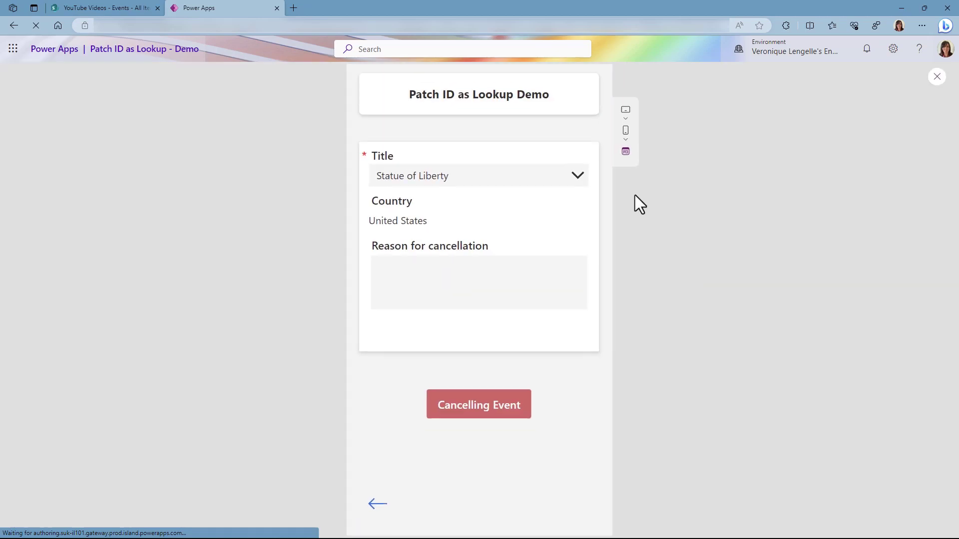
{"action": "left_click", "coordinate": [457, 175]}
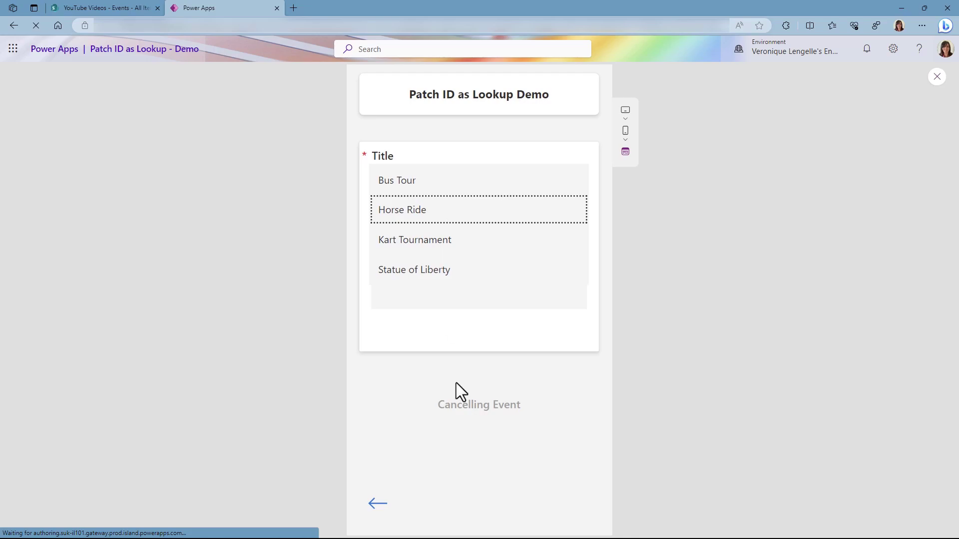
{"action": "left_click", "coordinate": [528, 388]}
{"action": "left_click", "coordinate": [449, 176]}
{"action": "left_click", "coordinate": [422, 240]}
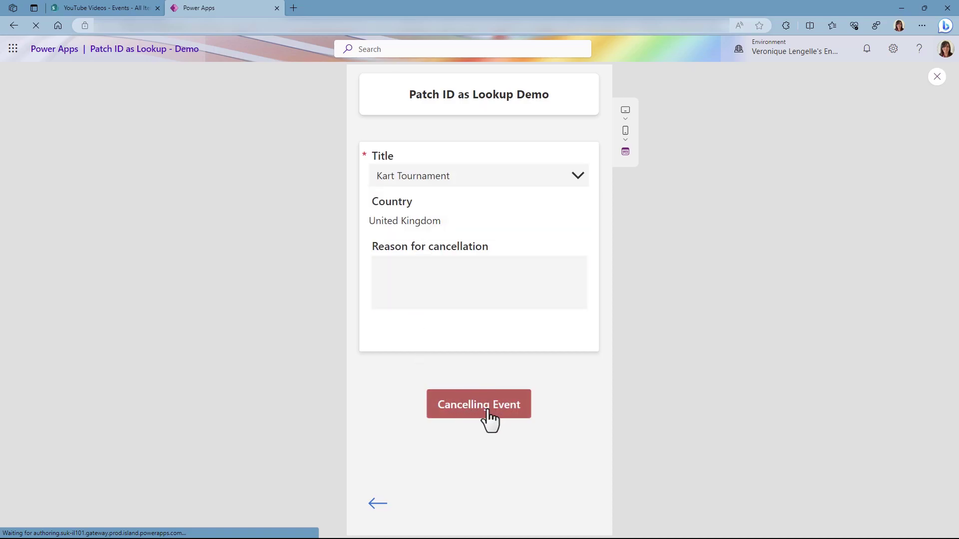
- Exit the preview and replace the Cancelling Event button's OnSelect formula with an empty Patch() call
{"action": "left_click", "coordinate": [937, 77]}
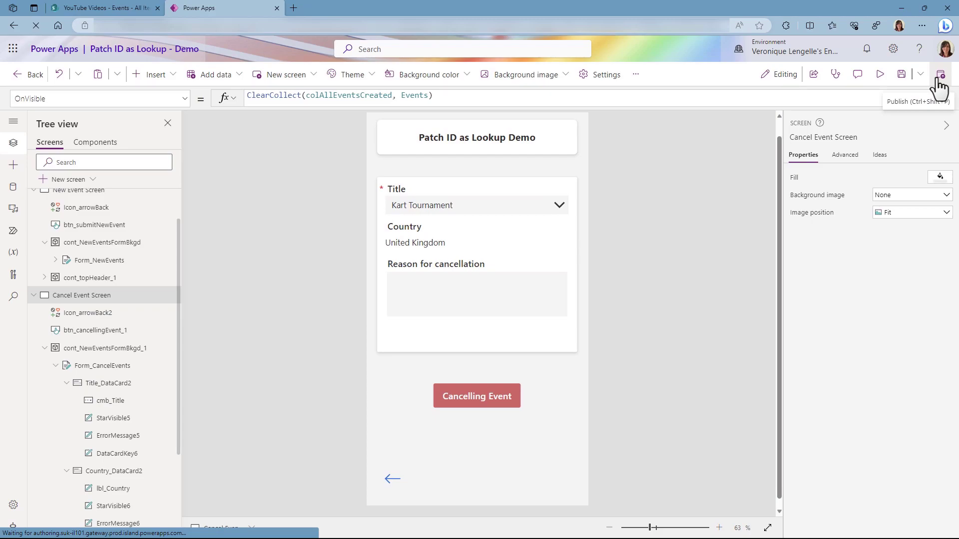
{"action": "left_click", "coordinate": [496, 397]}
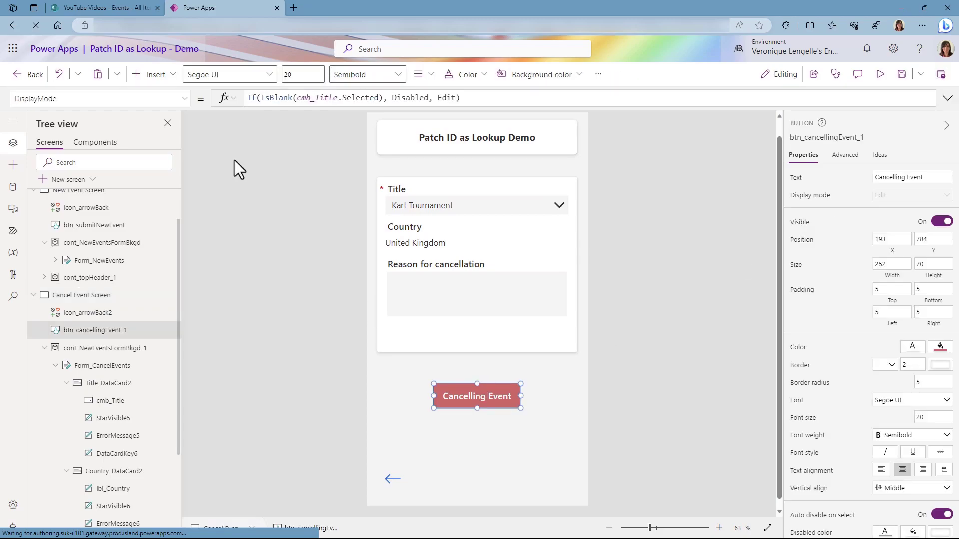
{"action": "left_click", "coordinate": [152, 100]}
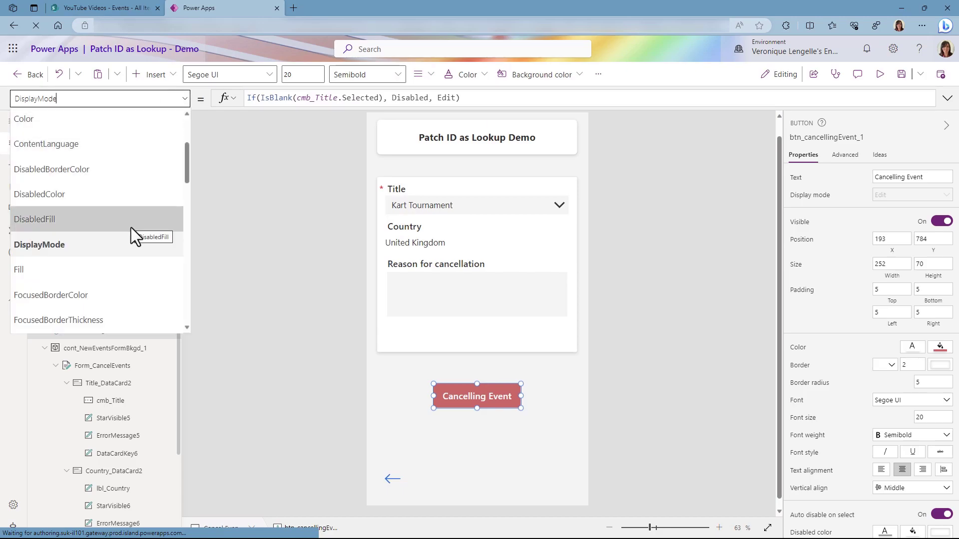
{"action": "scroll", "coordinate": [131, 228], "scroll_direction": "down", "scroll_amount": 1}
{"action": "scroll", "coordinate": [130, 228], "scroll_direction": "down", "scroll_amount": 4}
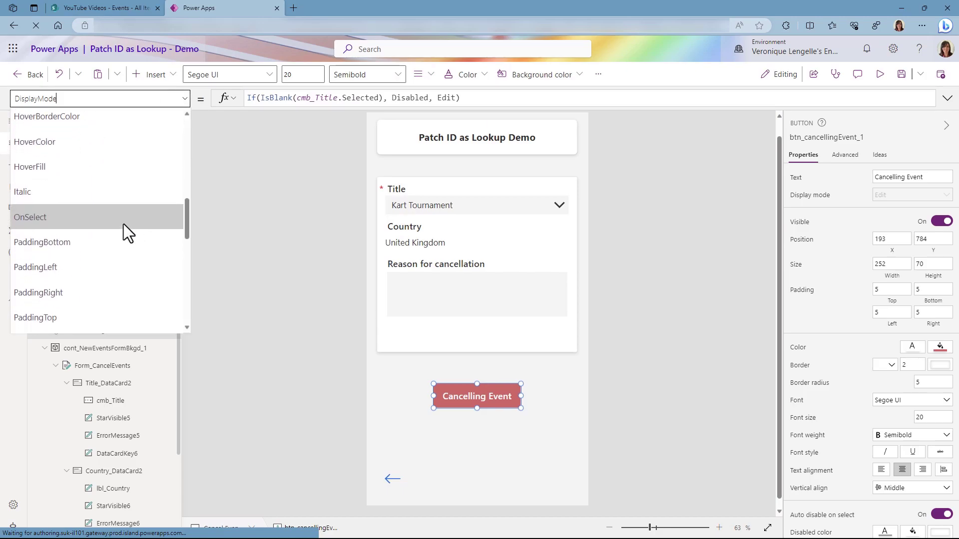
{"action": "left_click", "coordinate": [123, 224]}
{"action": "double_click", "coordinate": [336, 98]}
{"action": "key", "text": "BackSpace"}
{"action": "left_click_drag", "start_coordinate": [335, 106], "coordinate": [332, 175]}
{"action": "type", "text": "Patch()"}
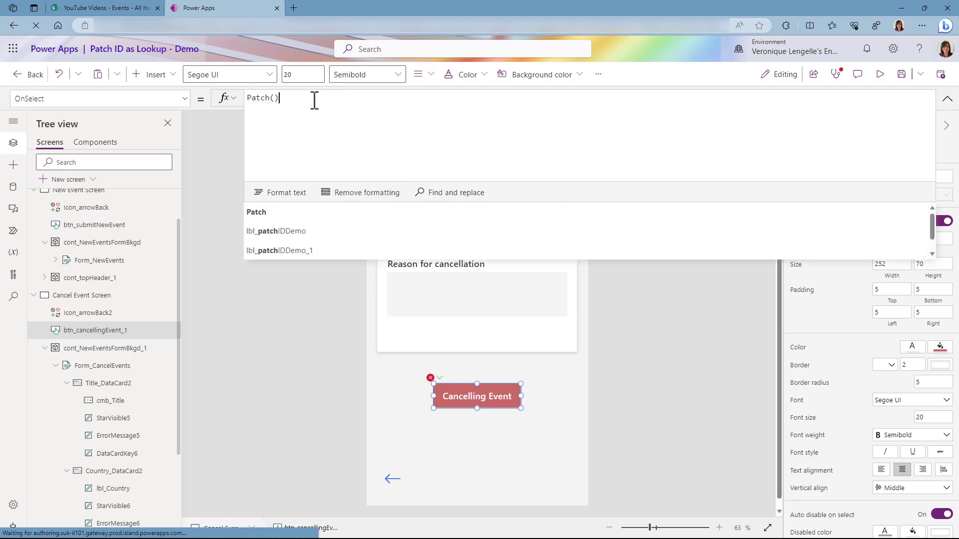
- Set 'Cancelled Events' as the Patch data source and add an empty record in curly braces, laid out over separate lines
{"action": "key", "text": "Left"}
{"action": "key", "text": "shift+Return"}
{"action": "key", "text": "shift+Return"}
{"action": "key", "text": "Up"}
{"action": "type", "text": "Cancel"}
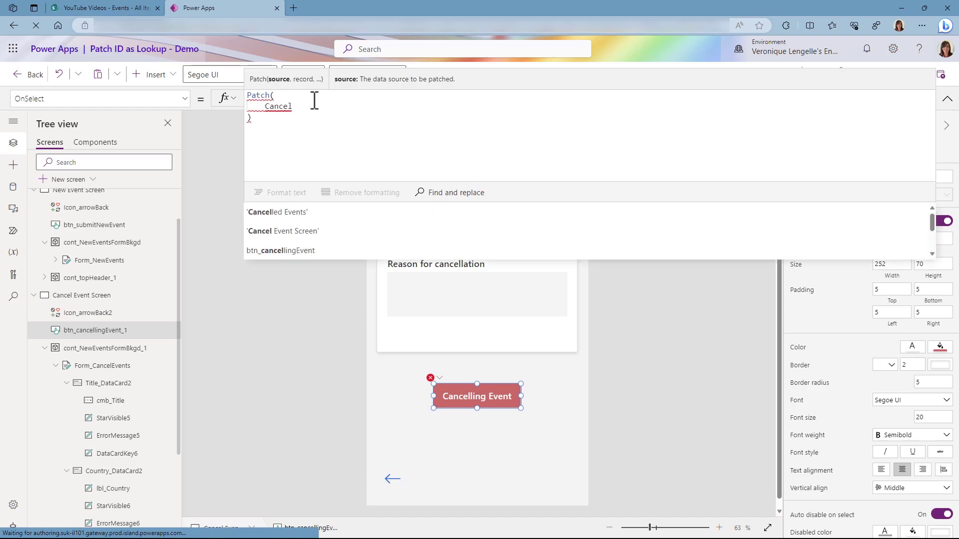
{"action": "key", "text": "Tab"}
{"action": "type", "text": ","}
{"action": "key", "text": "shift+Return"}
{"action": "type", "text": "{}"}
{"action": "key", "text": "Left"}
{"action": "key", "text": "shift+Return"}
{"action": "key", "text": "shift+Return"}
{"action": "key", "text": "Up"}
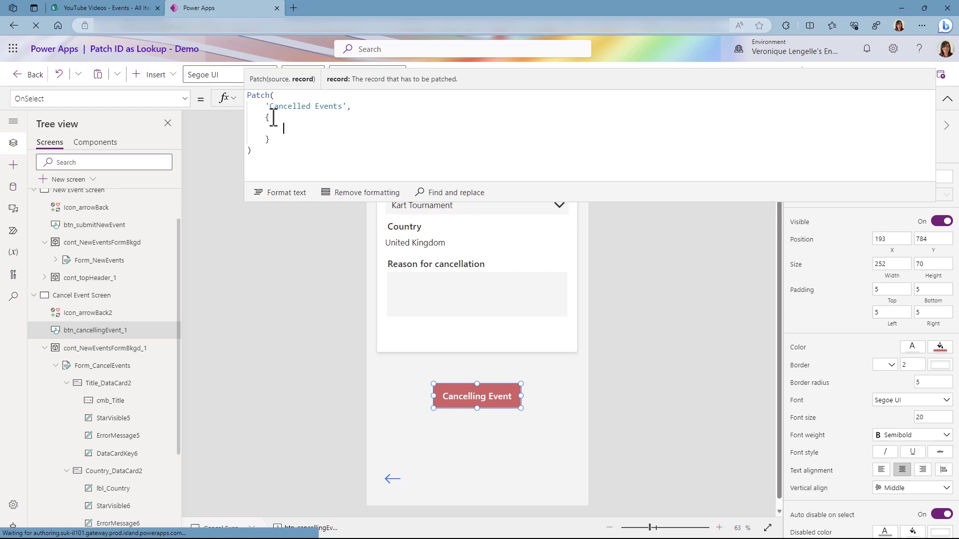
- Add the Title field to the Patch record with the value cmb_Title.Selected.Title
{"action": "type", "text": "Title: cmb"}
{"action": "key", "text": "Tab"}
{"action": "type", "text": ".sel"}
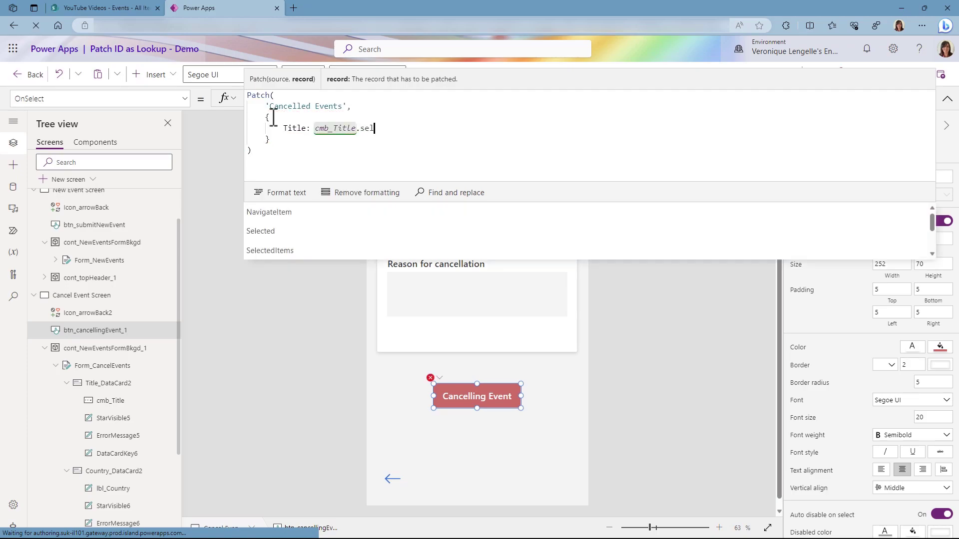
{"action": "key", "text": "Tab"}
{"action": "type", "text": ".Title"}
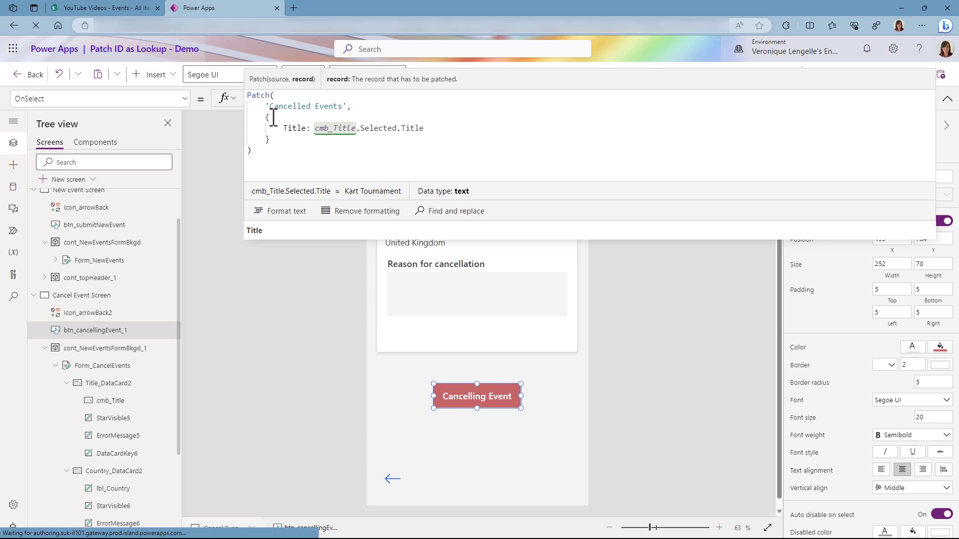
- Add a Country field to the Patch record, reusing the country label's formula LookUp(colAllEventsCreated, cmb_Title.Selected.Title in Title, Country)
{"action": "type", "text": ","}
{"action": "key", "text": "Return"}
{"action": "type", "text": "Country:"}
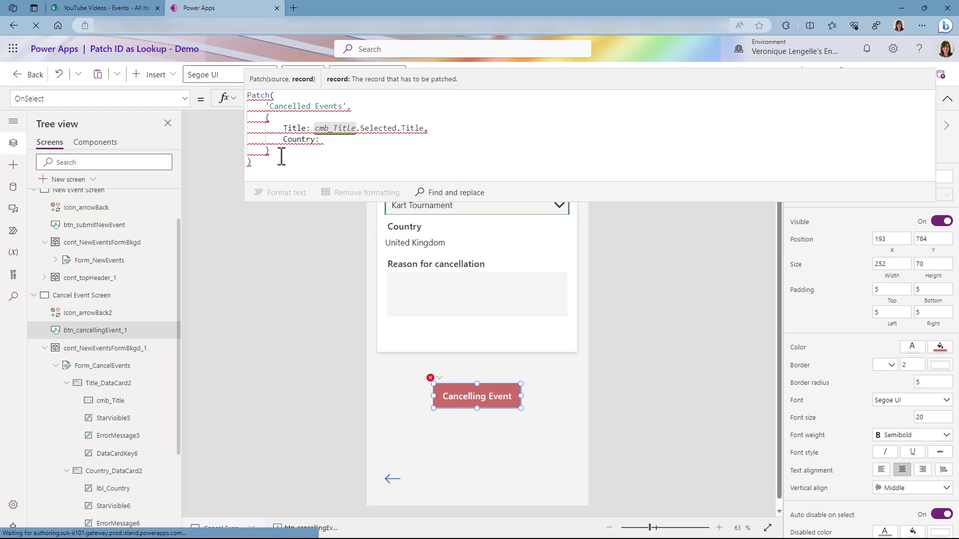
{"action": "left_click", "coordinate": [418, 246]}
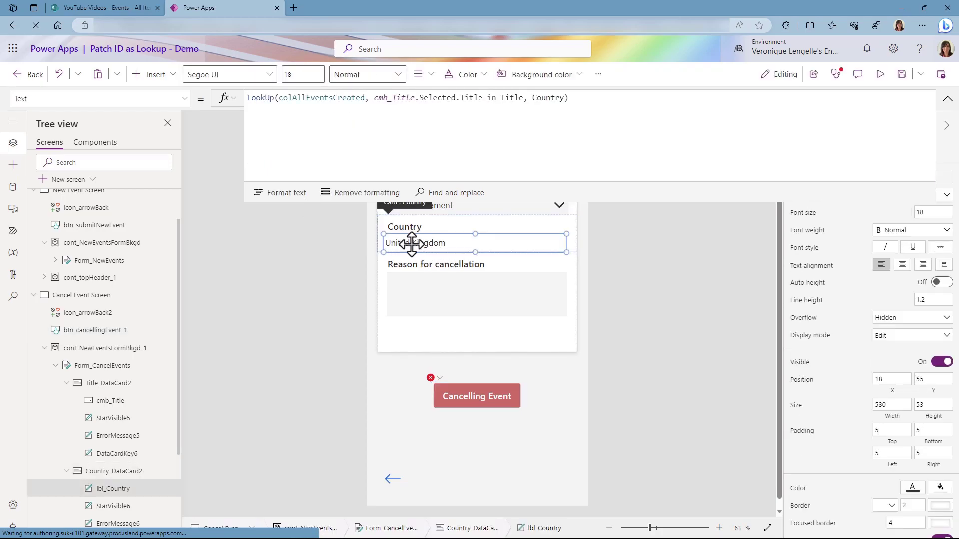
{"action": "left_click_drag", "start_coordinate": [569, 98], "coordinate": [249, 99]}
{"action": "key", "text": "ctrl+c"}
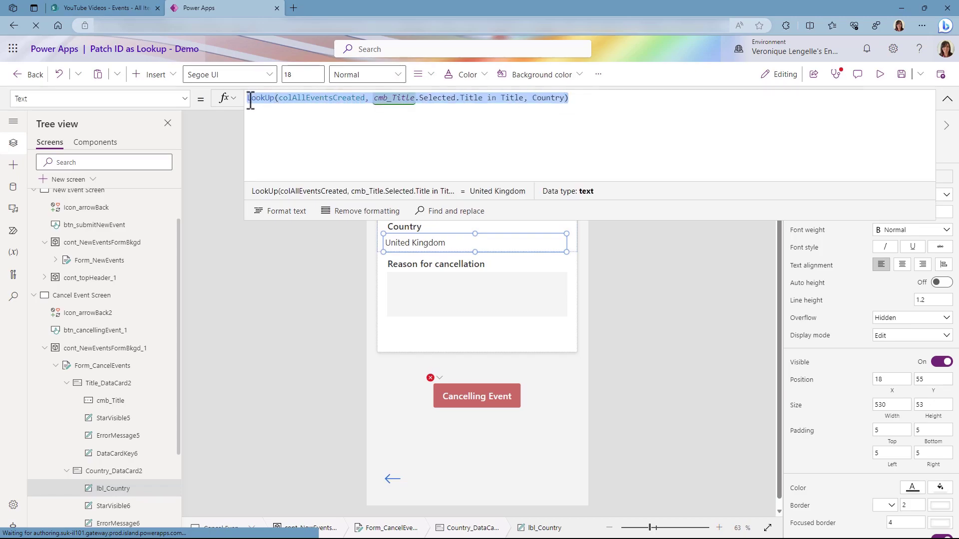
{"action": "left_click", "coordinate": [483, 395]}
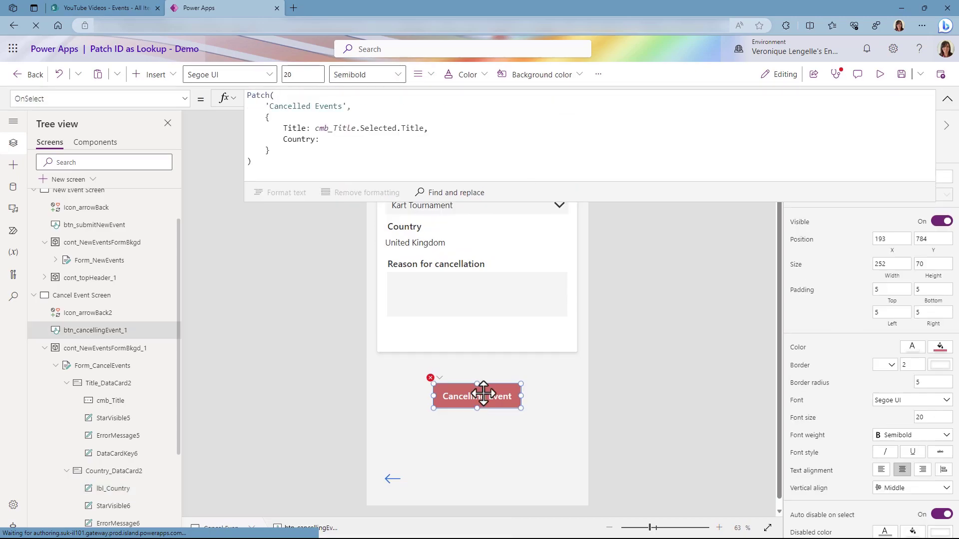
{"action": "left_click", "coordinate": [336, 142]}
{"action": "key", "text": "ctrl+v"}
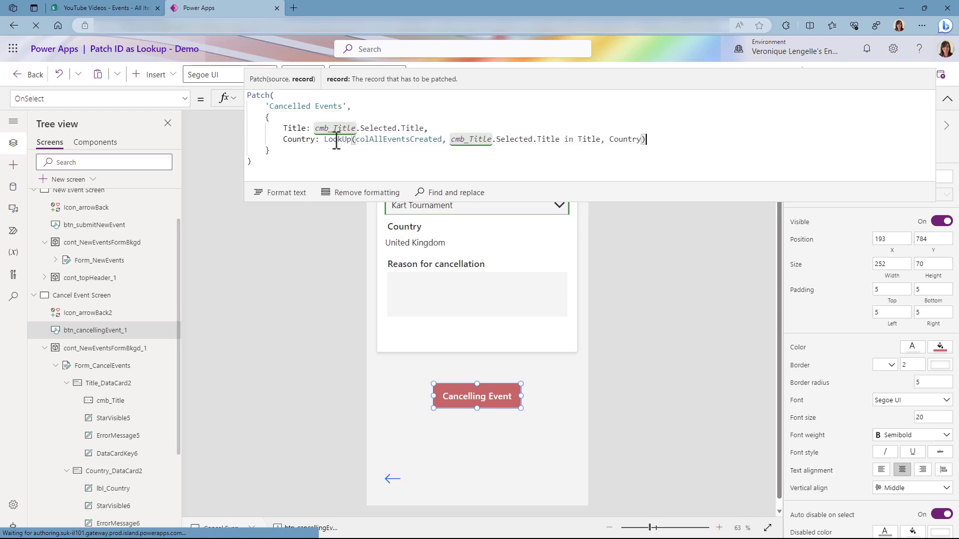
- Add the 'Reason for cancellation' field to the Patch record, referencing the reason text input DataCardValue8
{"action": "type", "text": ","}
{"action": "key", "text": "Return"}
{"action": "type", "text": "reasd"}
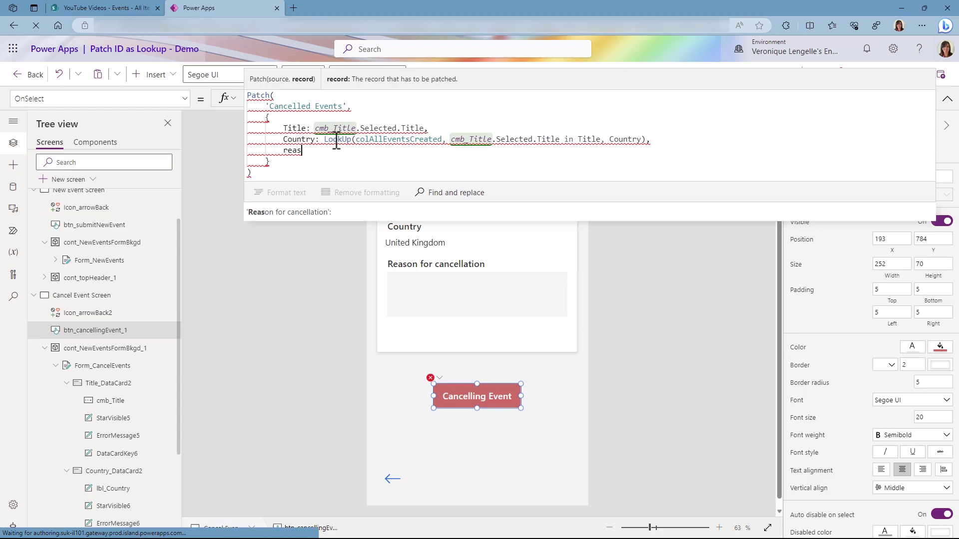
{"action": "key", "text": "Tab"}
{"action": "type", "text": ":"}
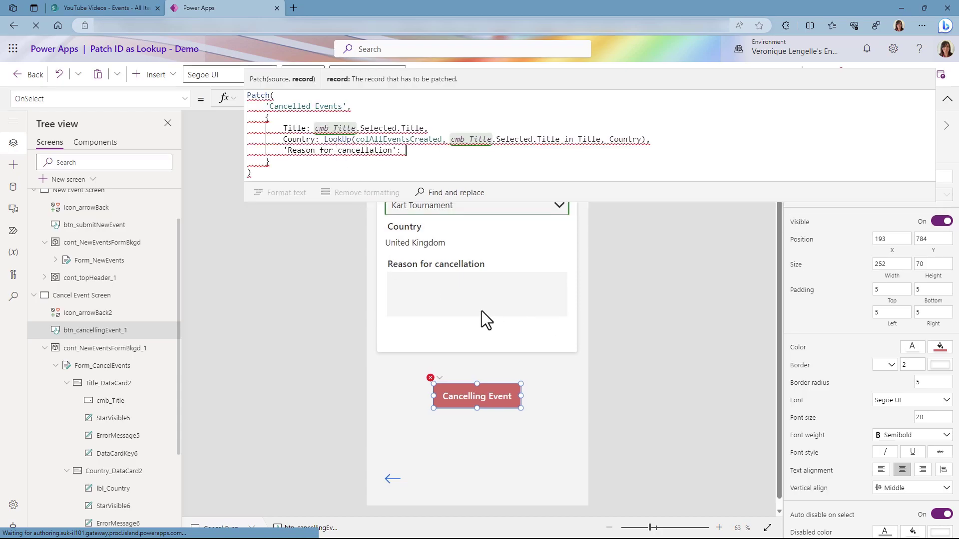
{"action": "scroll", "coordinate": [120, 309], "scroll_direction": "down", "scroll_amount": 3}
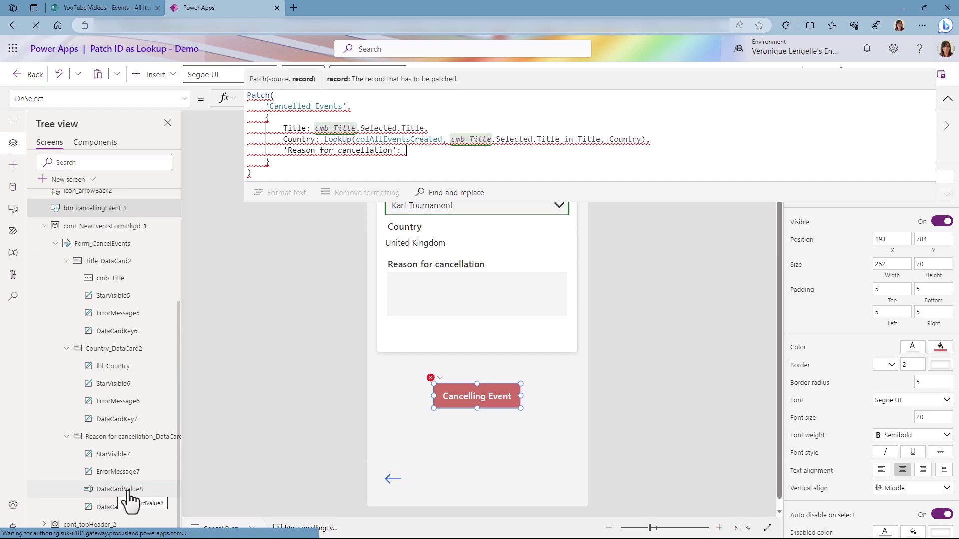
{"action": "type", "text": "atacardvalue8."}
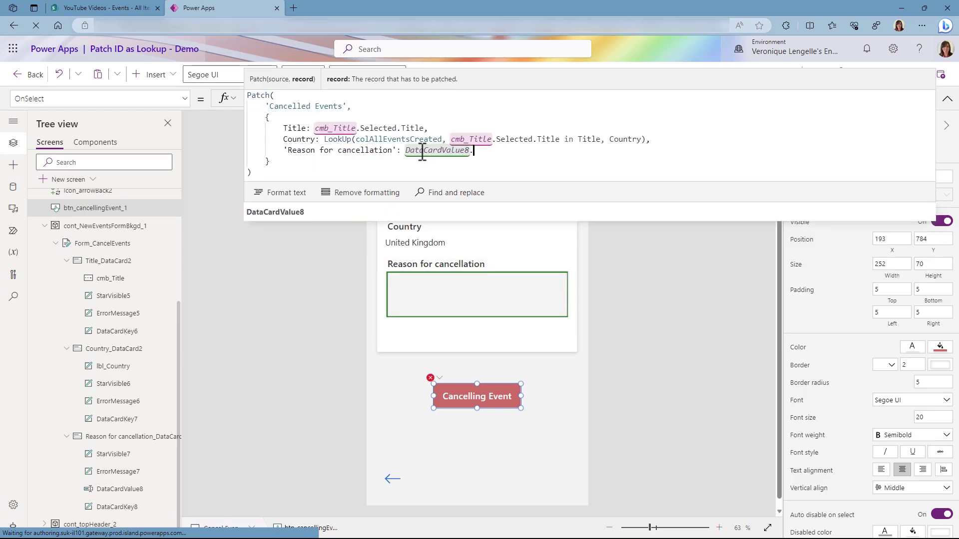